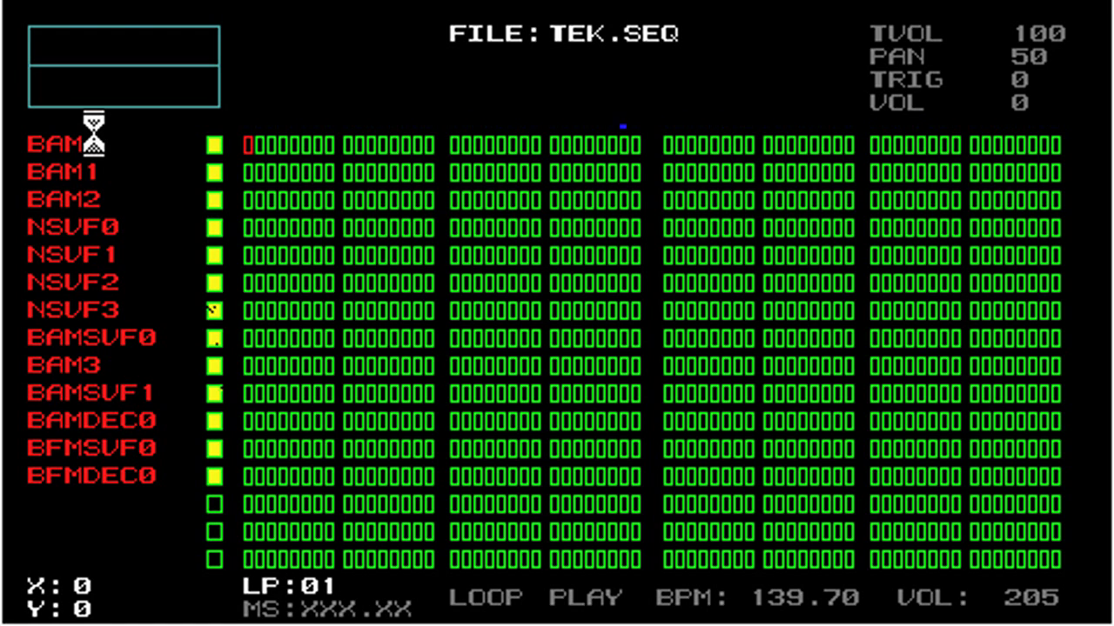
Bring up the SYSTEM > DISPLAY colour submenu listing Load, Save, Set and Default Colors.
key(Escape)
key(Right)
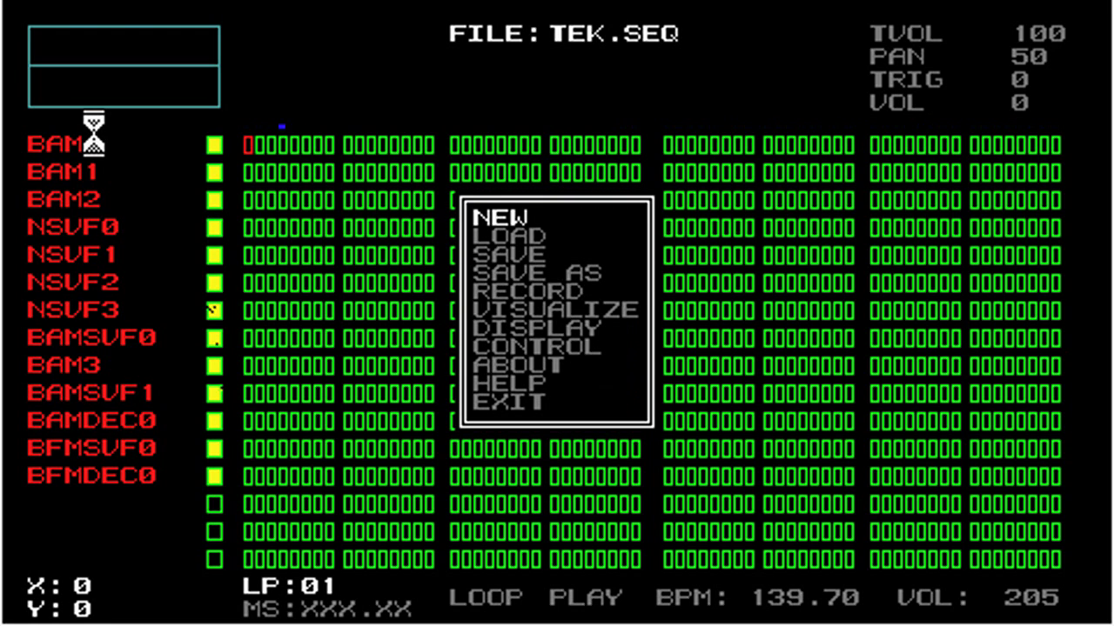
key(Down)
key(Down)
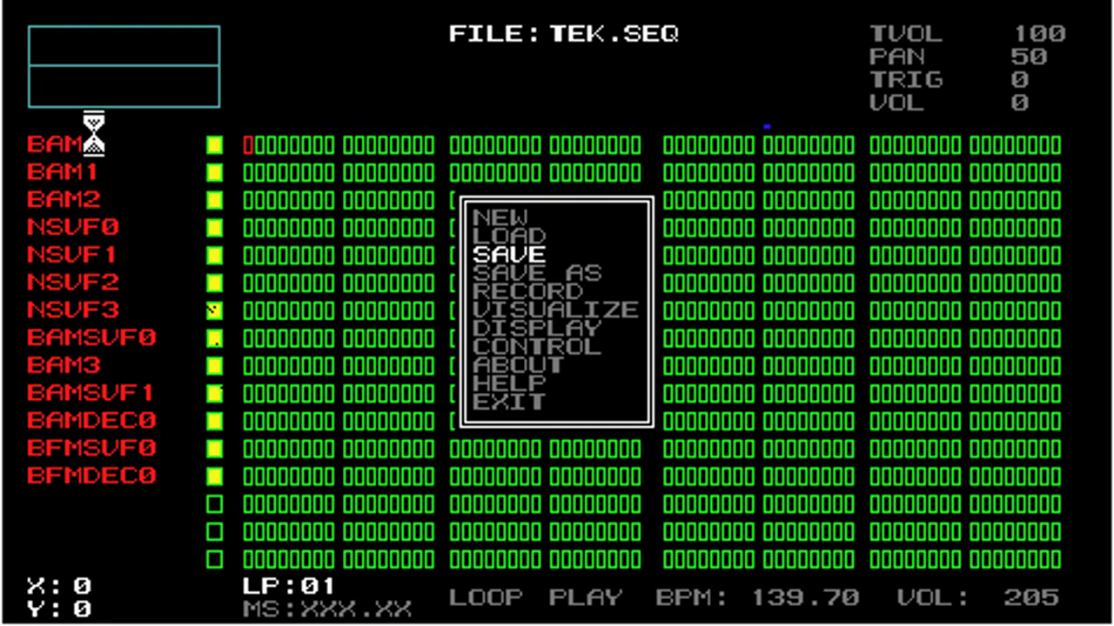
key(Down)
key(Down)
key(Down)
key(Down)
key(Return)
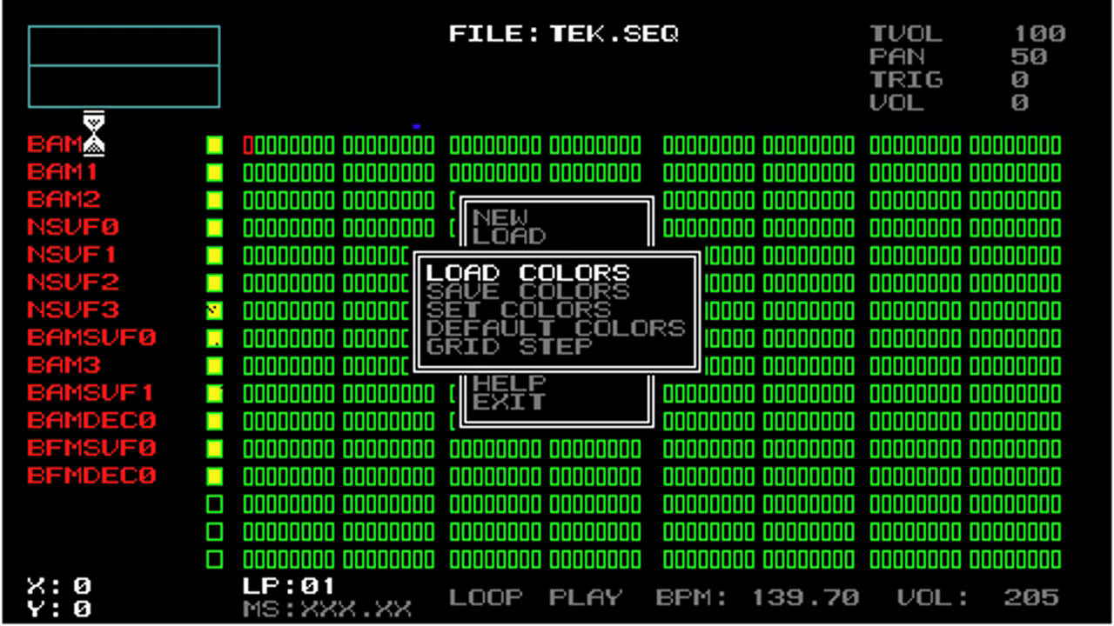
key(Down)
key(Down)
key(Down)
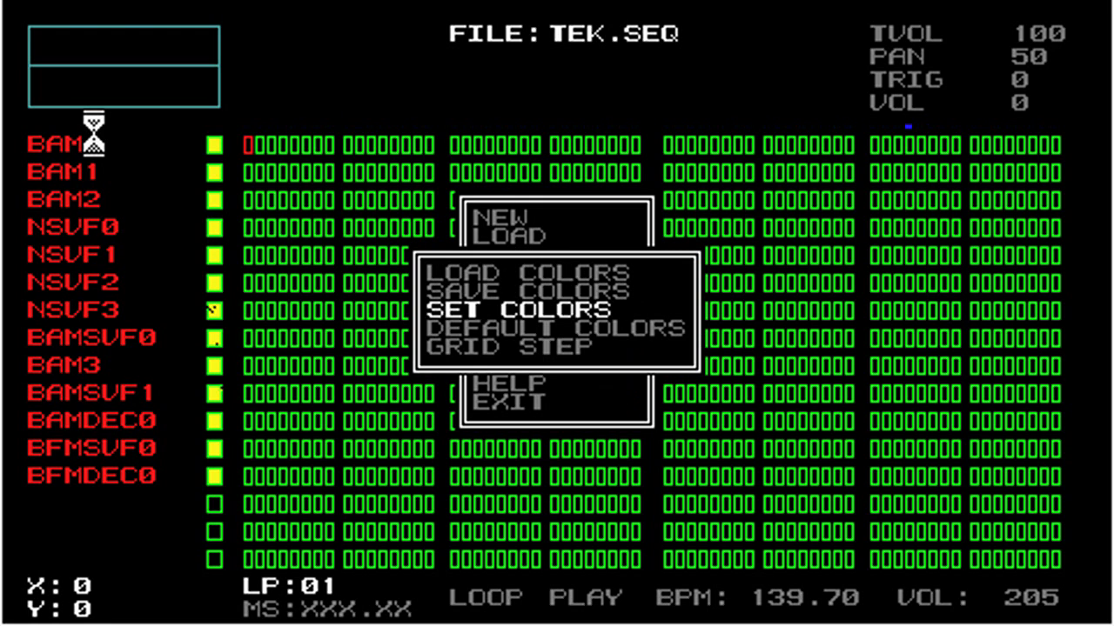
key(Up)
key(Up)
key(Down)
key(Down)
key(Down)
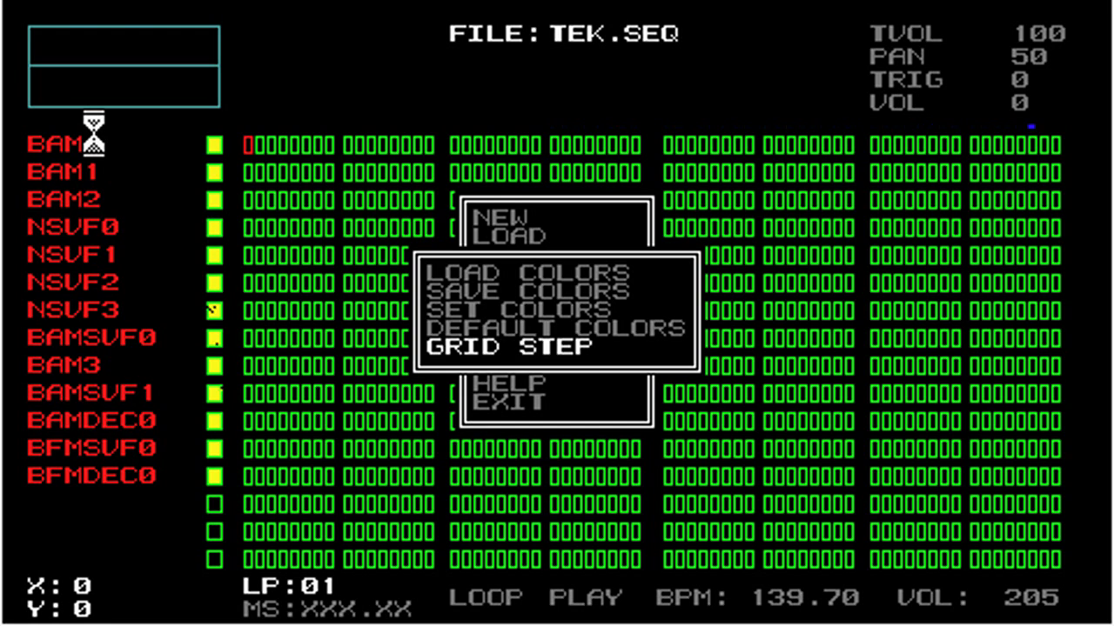
key(Up)
key(Up)
key(Up)
key(Up)
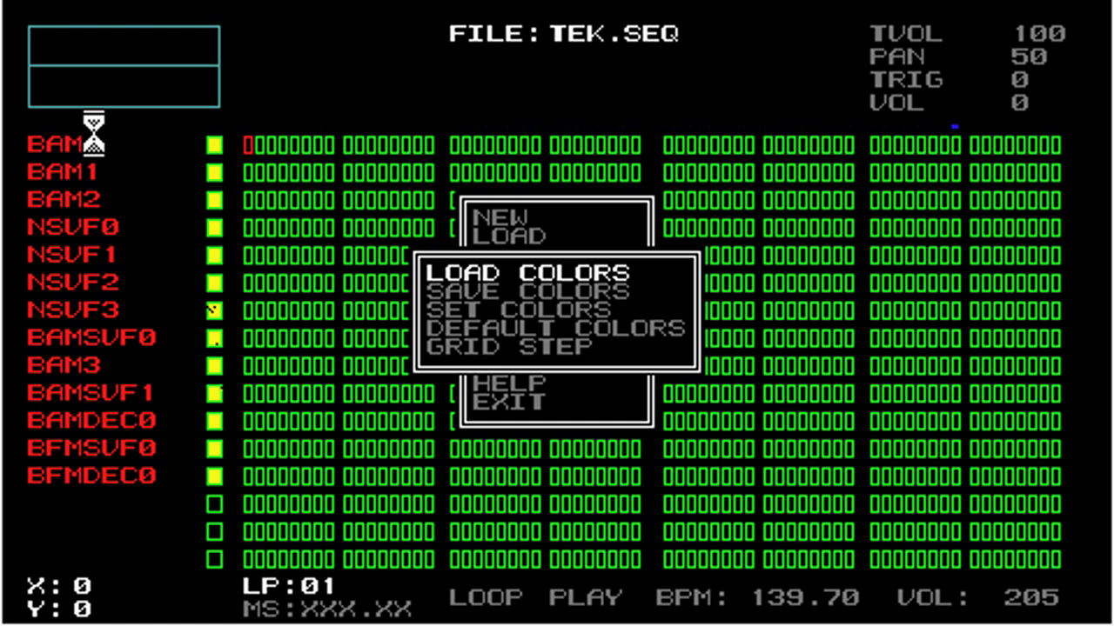
Load COLOR PRESET 4, giving a red background with green step cells.
key(Return)
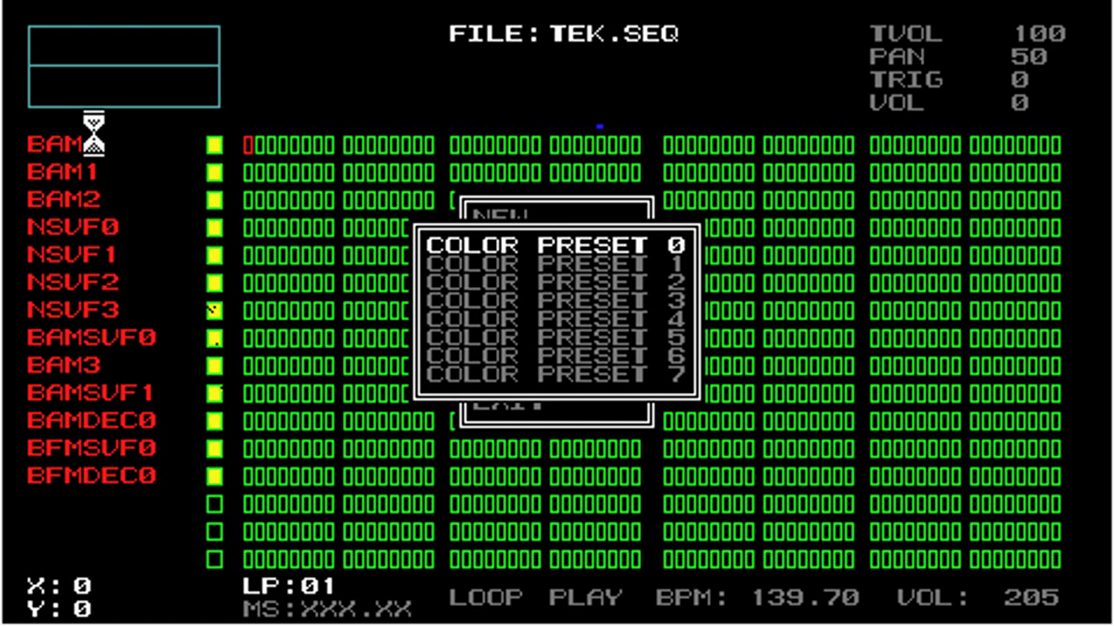
key(Down)
key(Down)
key(Down)
key(Down)
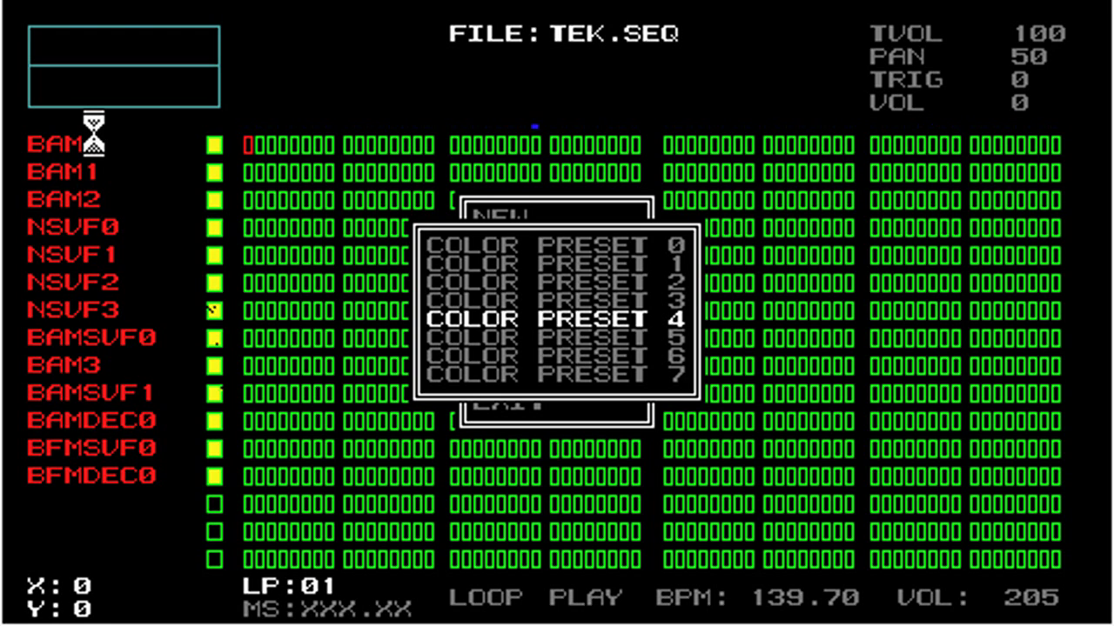
key(Down)
key(Down)
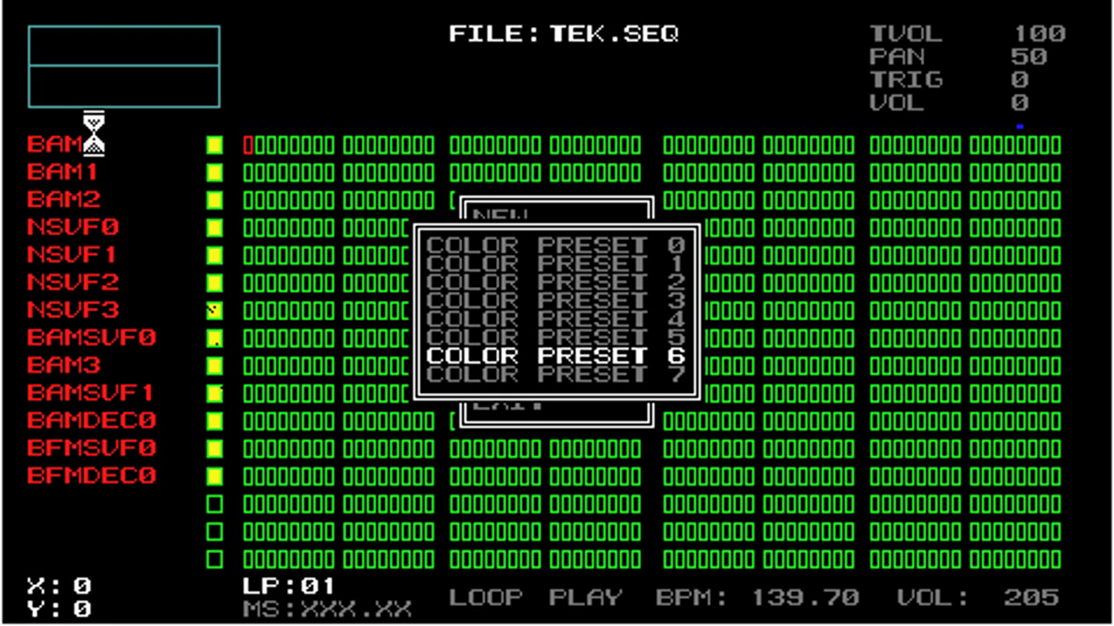
key(Up)
key(Up)
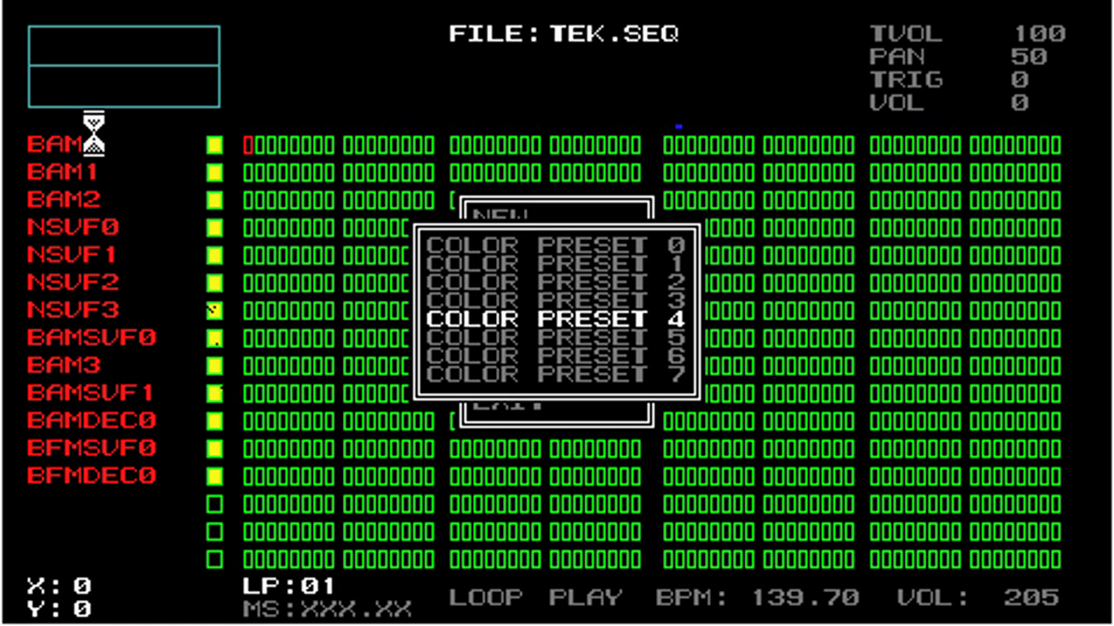
key(Return)
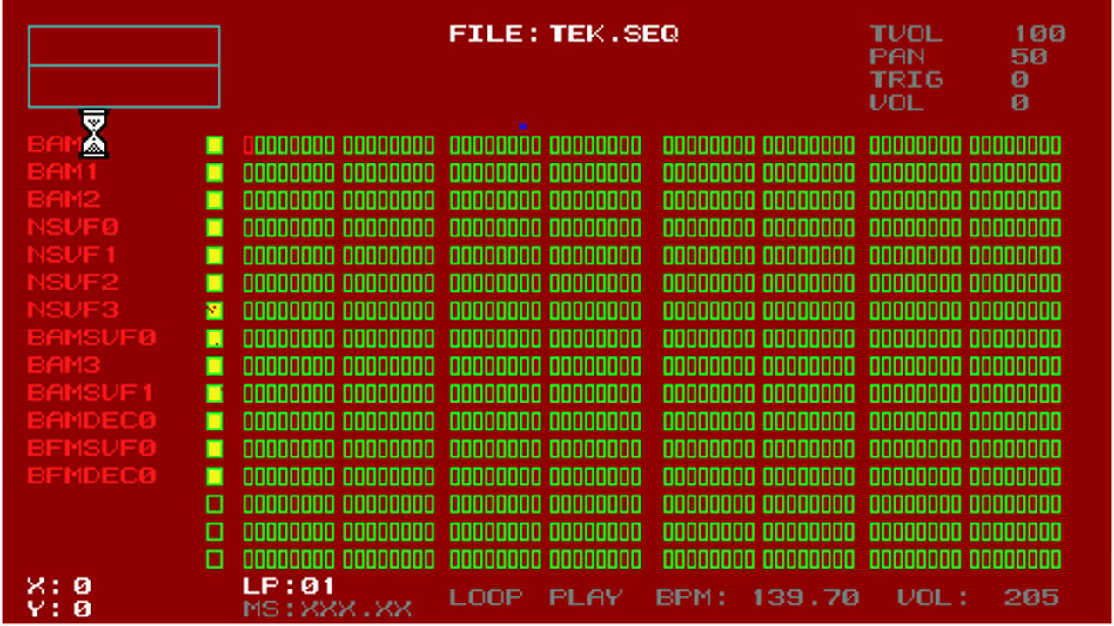
Apply DEFAULT COLORS from SYSTEM > DISPLAY for a black background with red track names.
key(Escape)
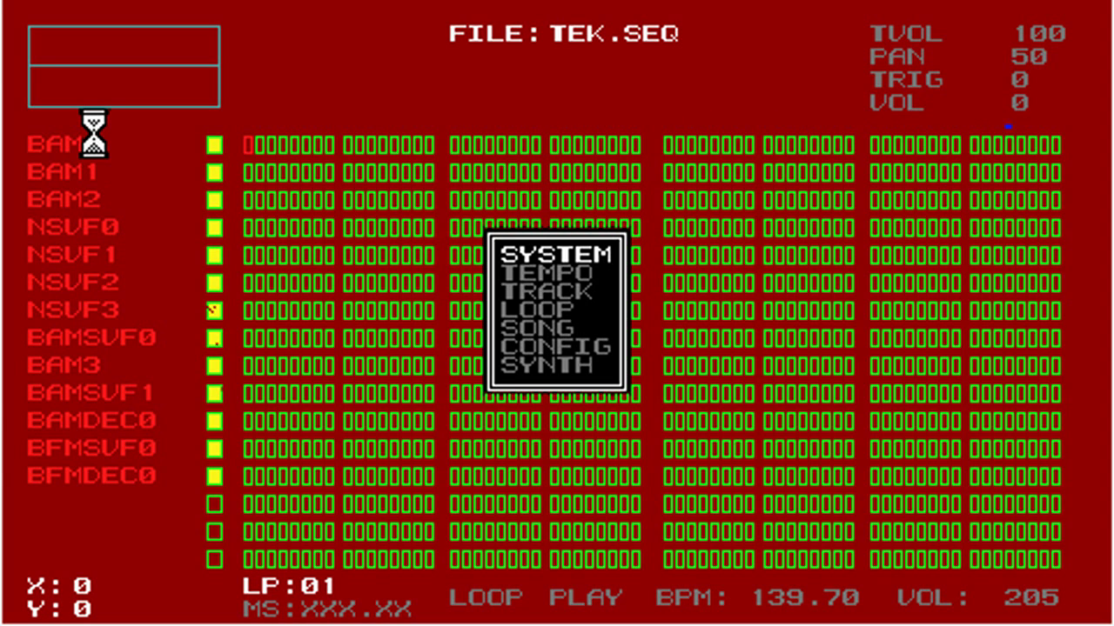
key(Escape)
key(Down)
key(Down)
key(Down)
key(Down)
key(Down)
key(Down)
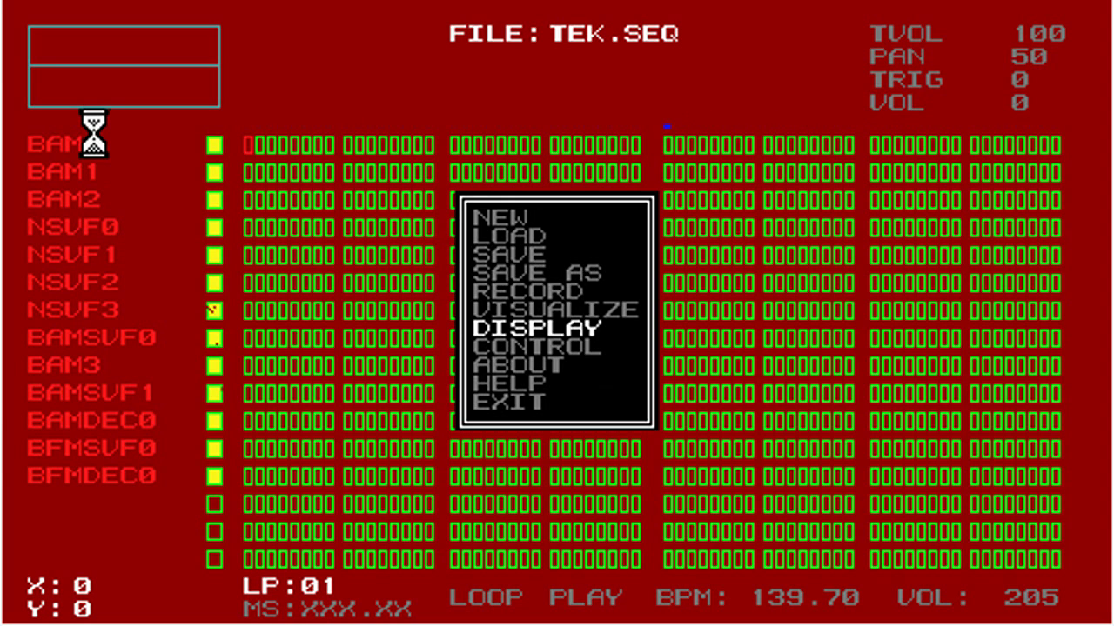
key(Return)
key(Down)
key(Down)
key(Down)
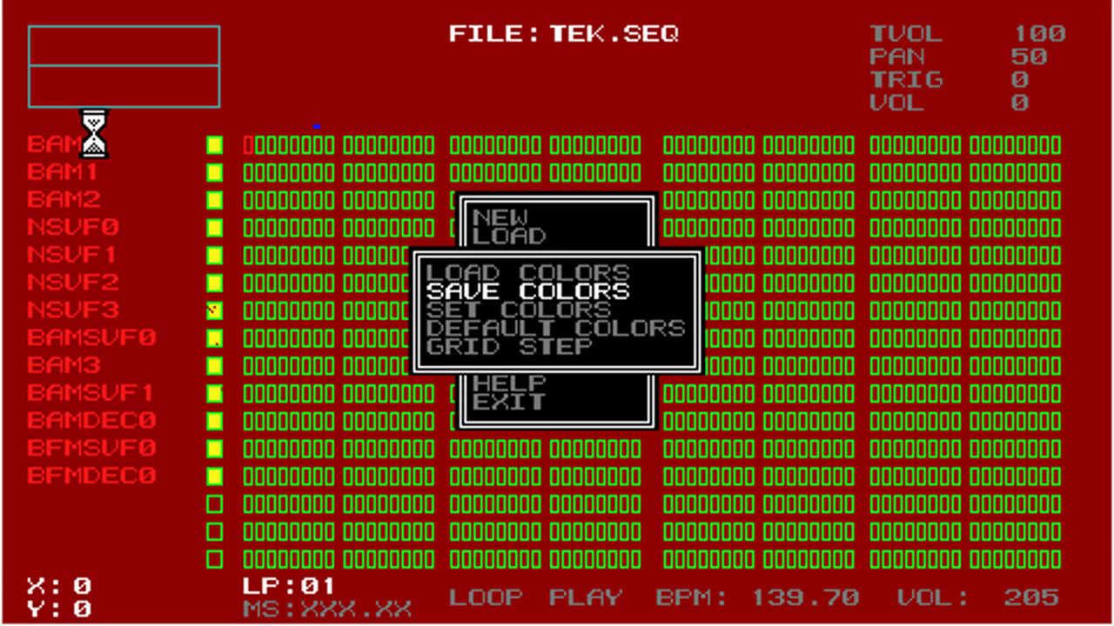
key(Return)
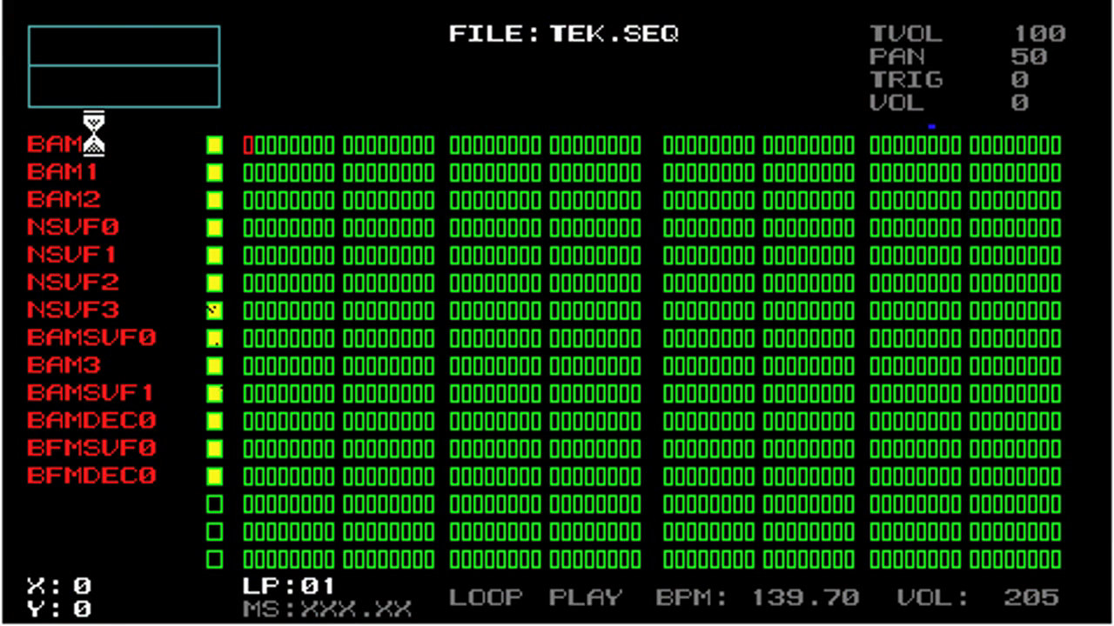
Store the current default colours into COLOR PRESET 7 using SAVE COLORS.
key(Escape)
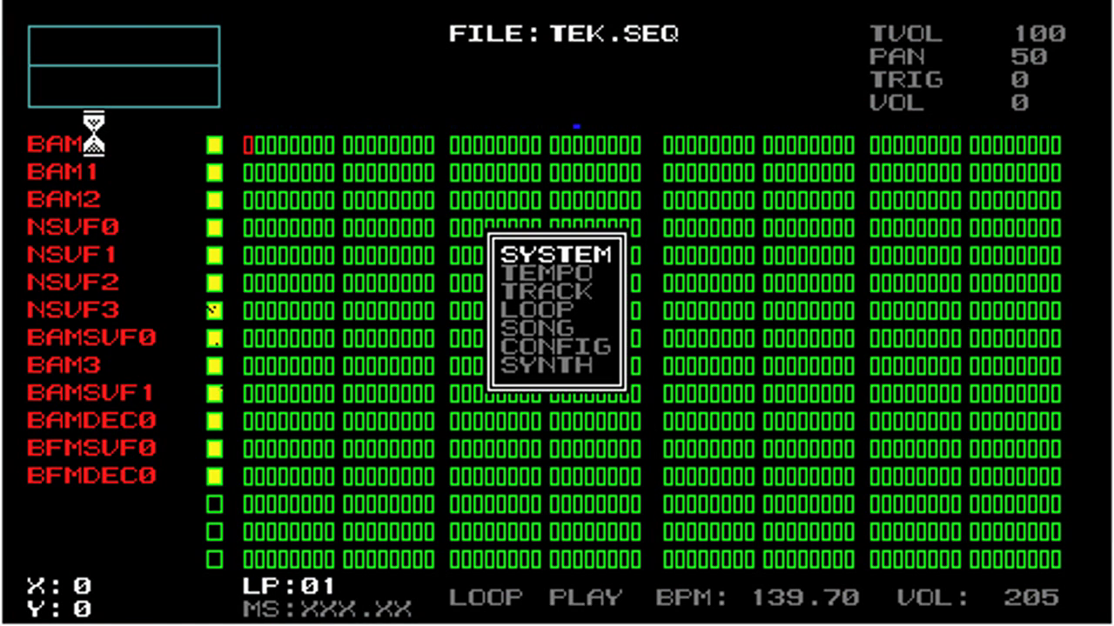
key(Return)
key(Down)
key(Down)
key(Down)
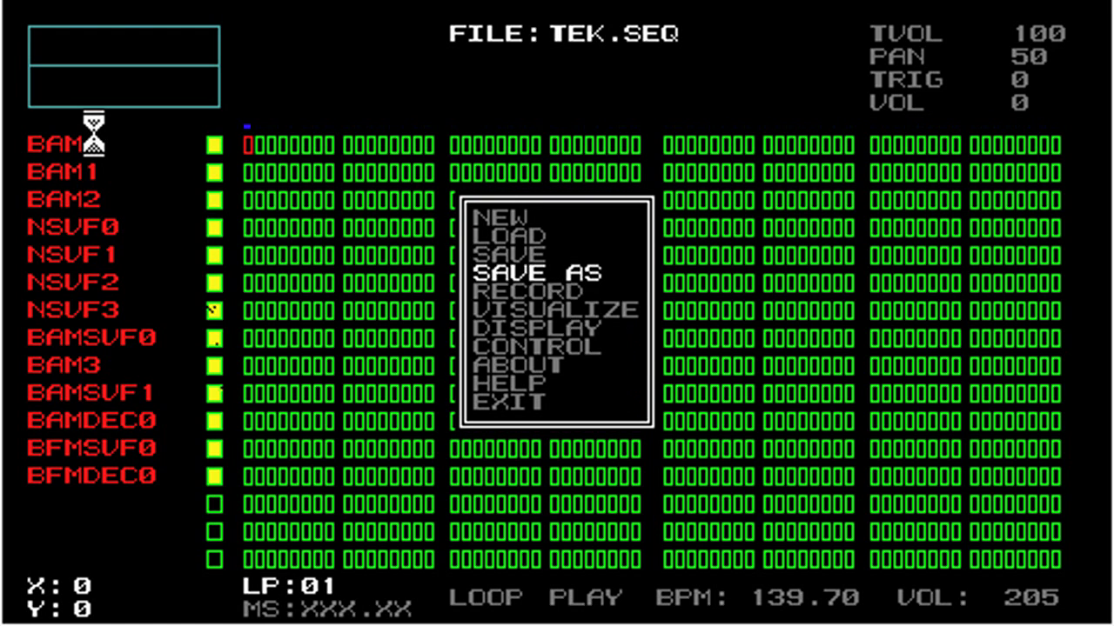
key(Down)
key(Down)
key(Down)
key(Return)
key(Down)
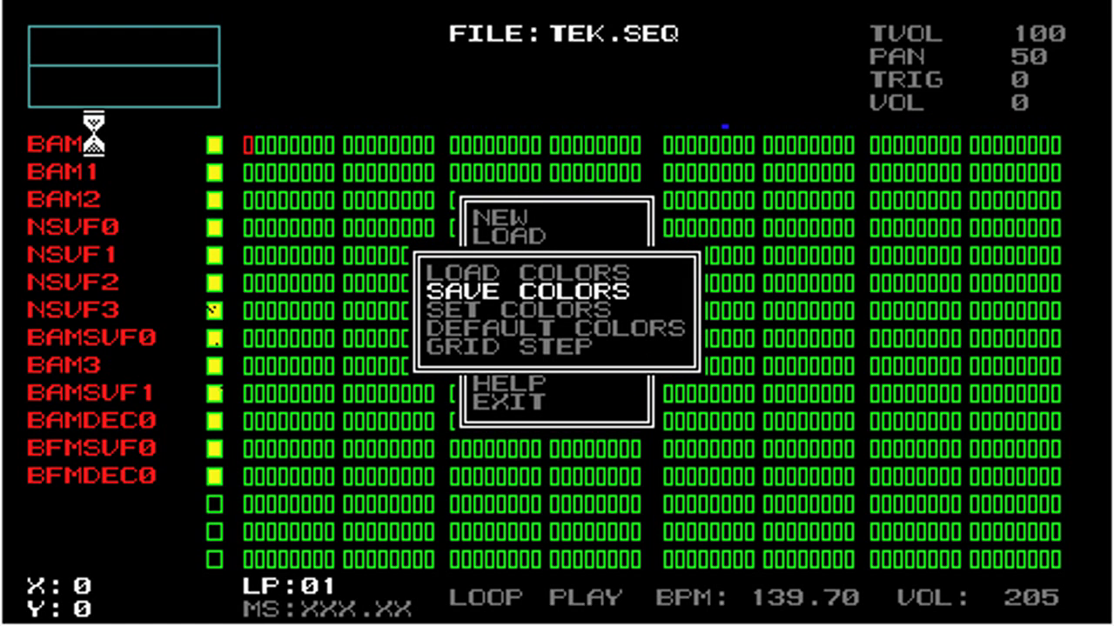
key(Return)
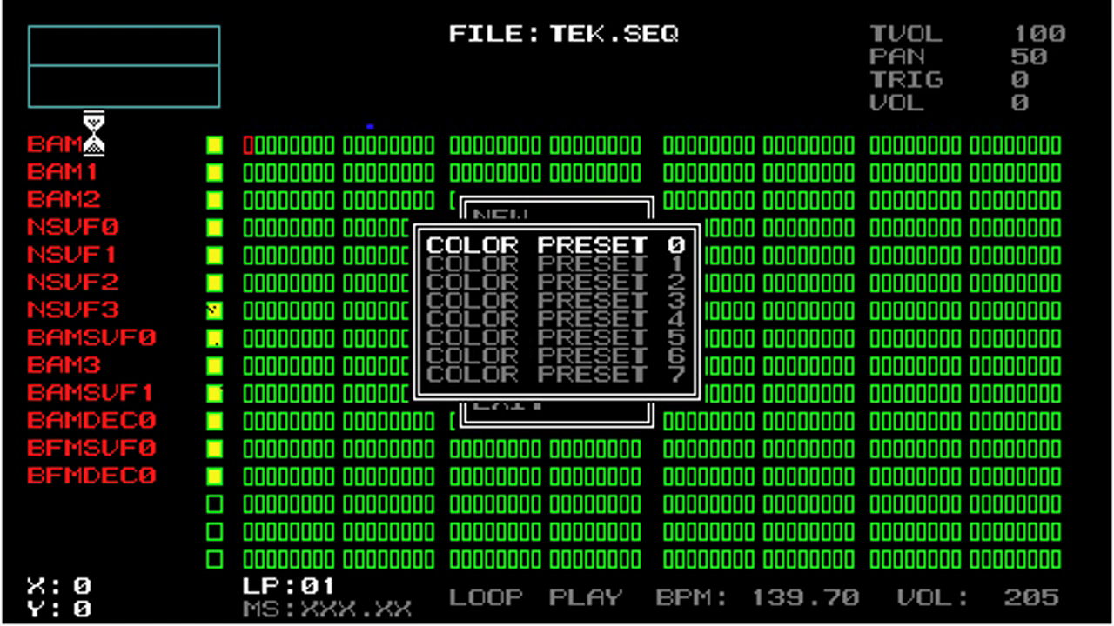
key(Down)
key(Down)
key(Down)
key(Down)
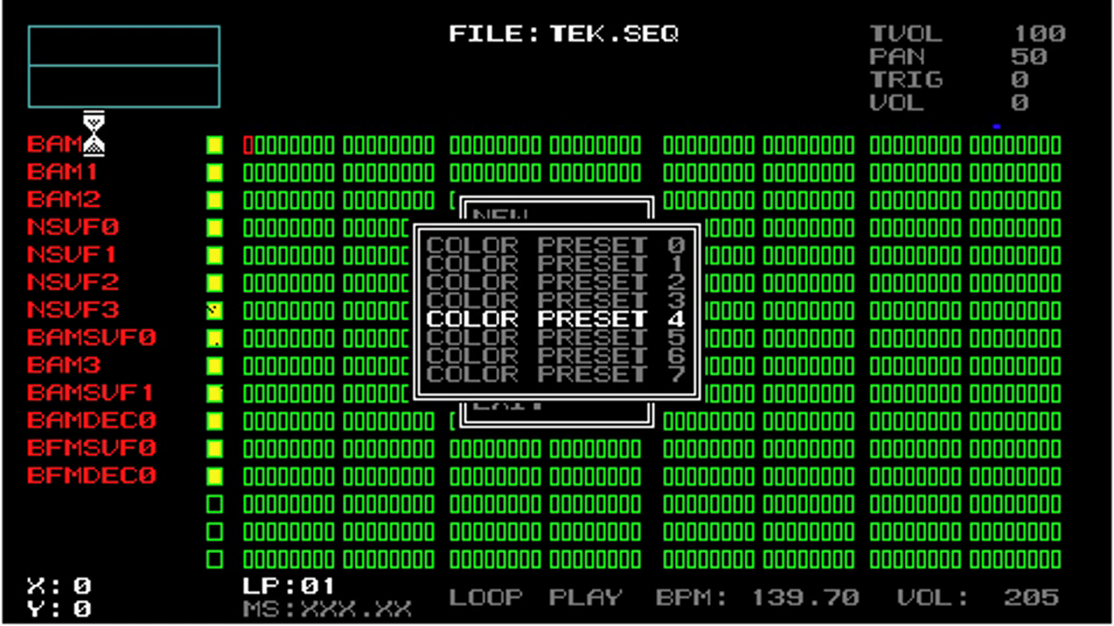
key(Down)
key(Down)
key(Down)
key(Return)
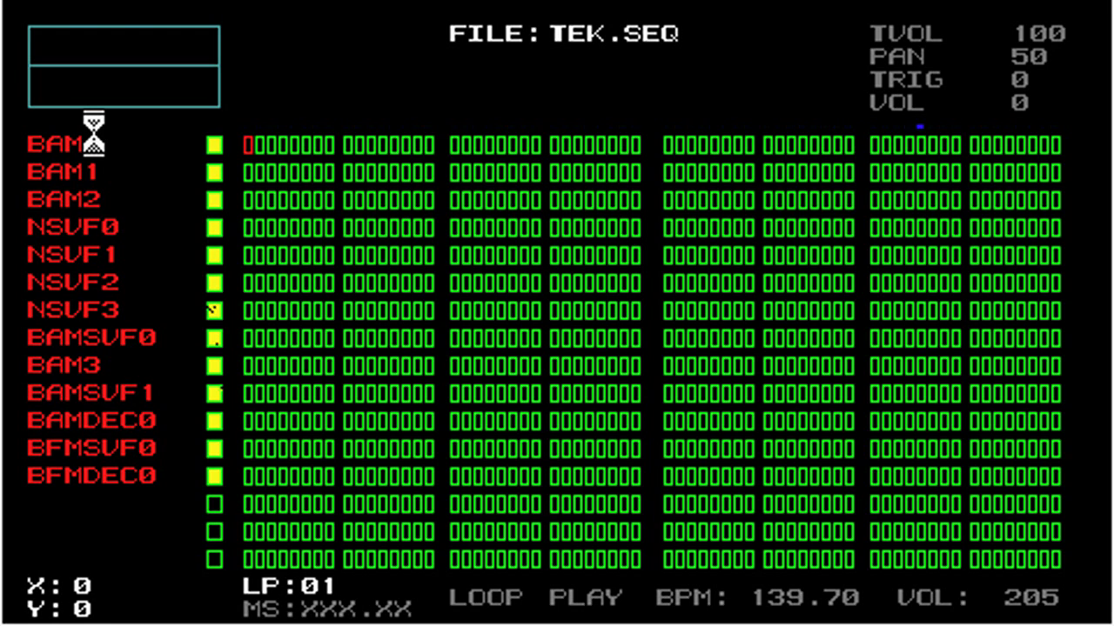
Open SET COLORS under SYSTEM > DISPLAY, showing the 20 display colour elements.
key(Escape)
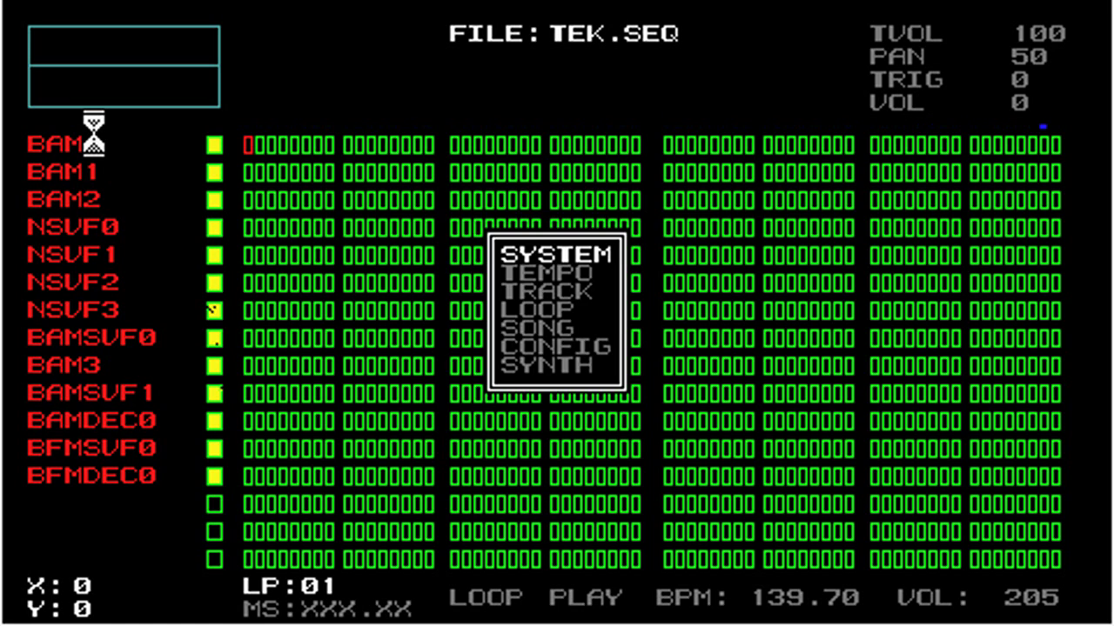
key(Right)
key(Down)
key(Down)
key(Down)
key(Down)
key(Down)
key(Down)
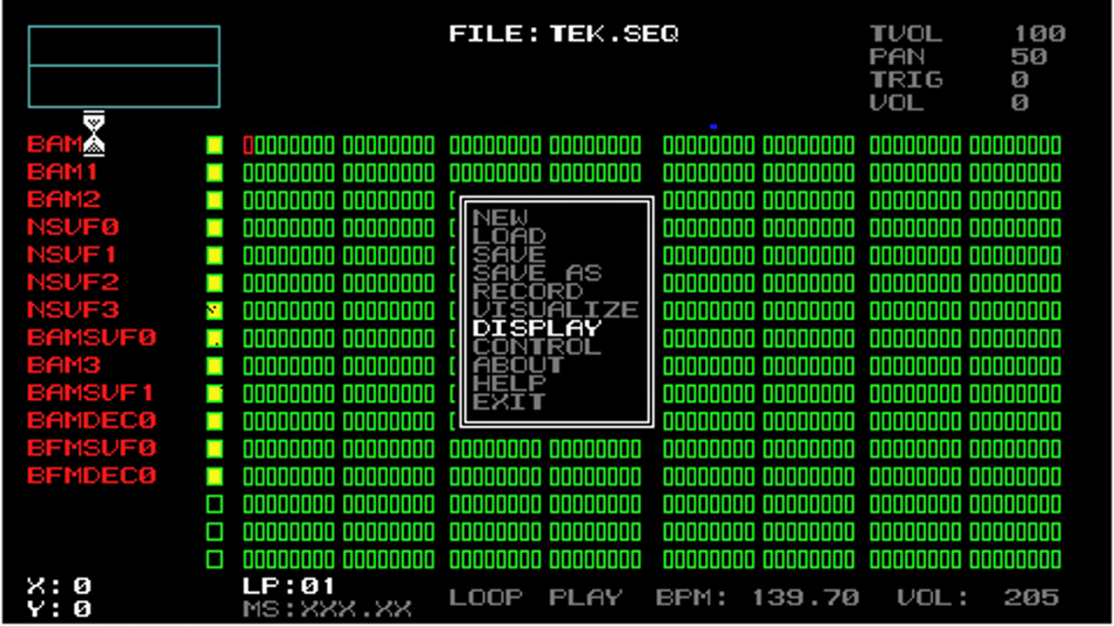
key(Return)
key(Down)
key(Down)
key(Down)
key(Up)
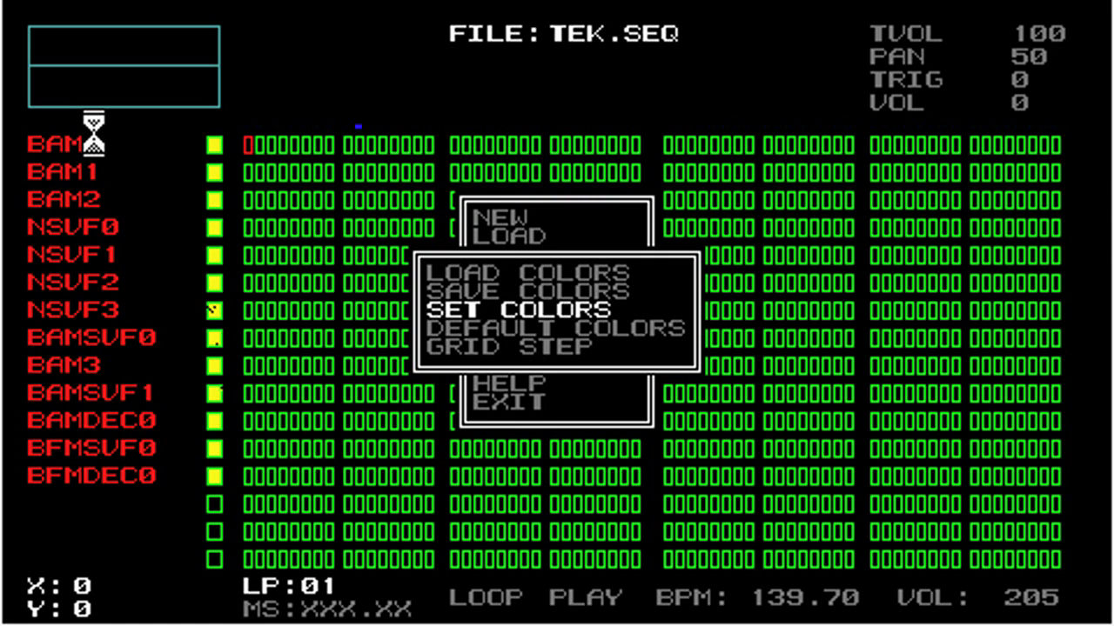
key(Return)
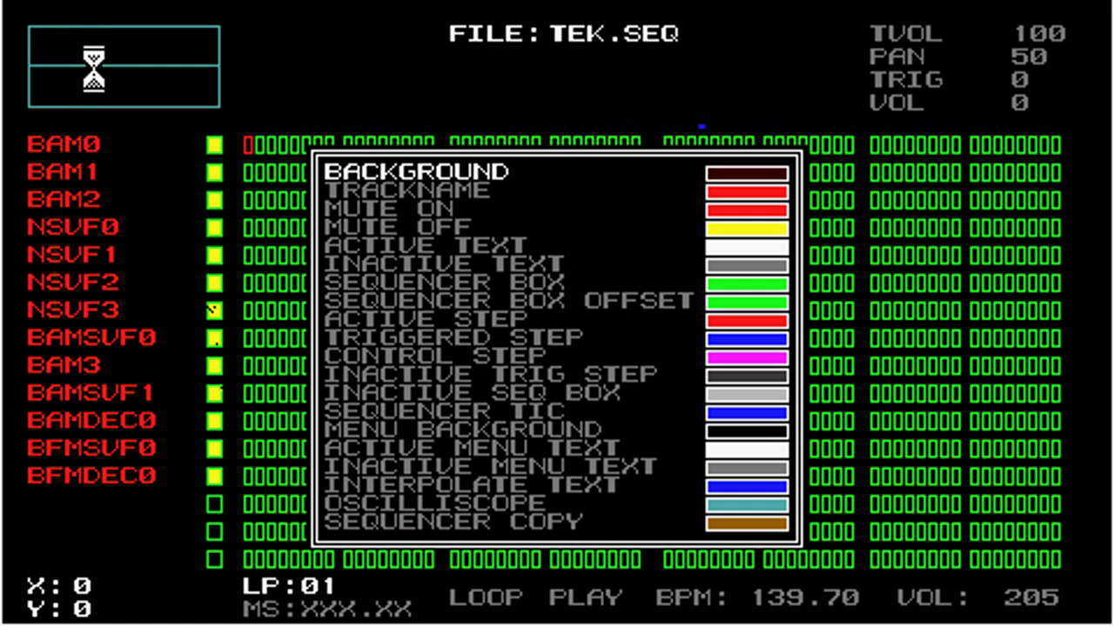
Drag the BACKGROUND colour swatch to a near-black dark shade.
mouse_move(94, 67)
mouse_down()
mouse_move(94, 0)
mouse_move(77, 0)
mouse_move(76, 68)
mouse_move(76, 9)
mouse_move(100, 160)
mouse_up()
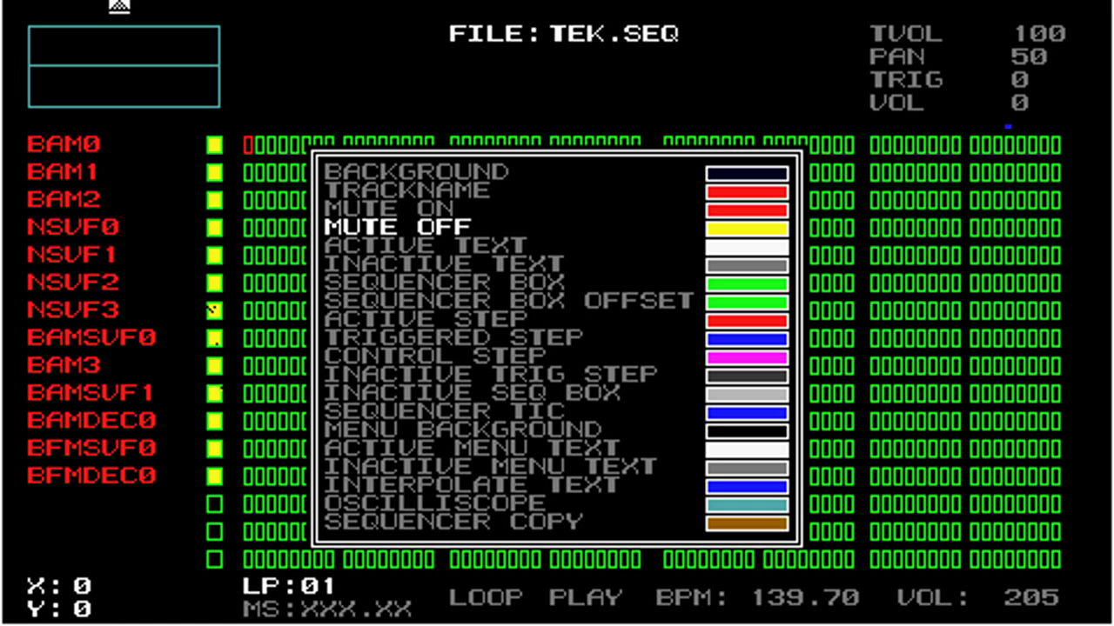
Change the SEQUENCER BOX colour to dark navy, then highlight SEQUENCER BOX OFFSET.
key(Down)
key(Down)
key(Down)
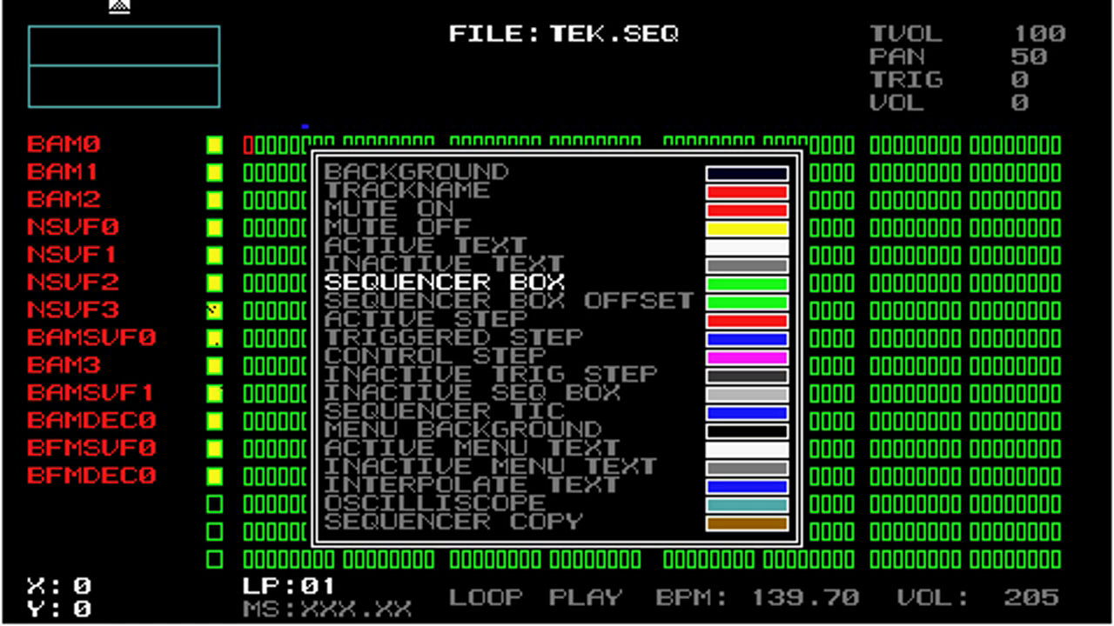
key(Right)
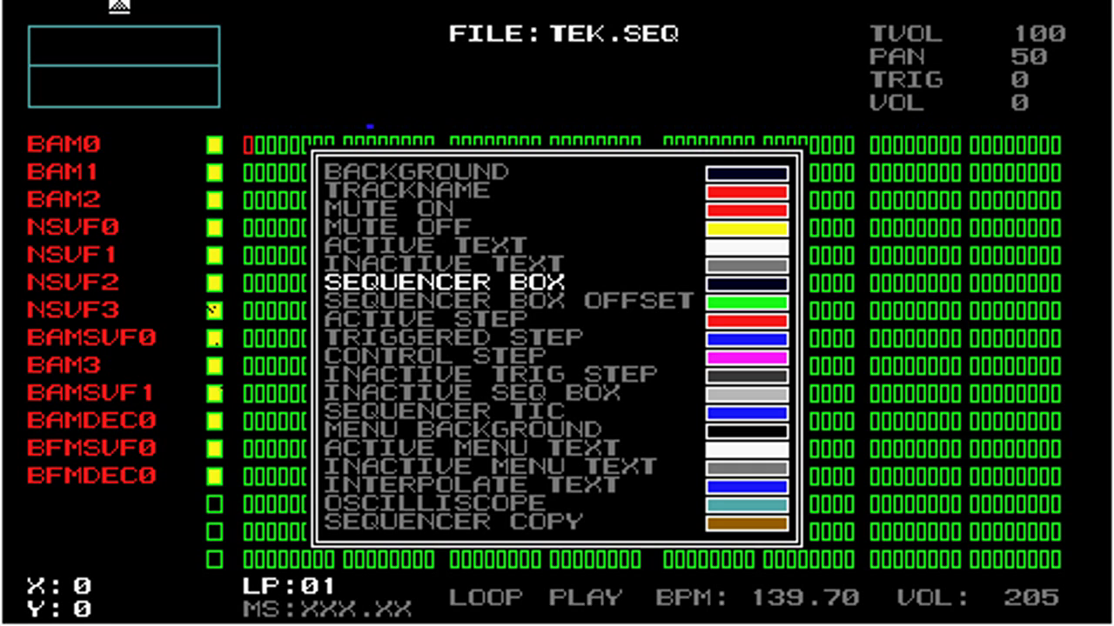
key(Down)
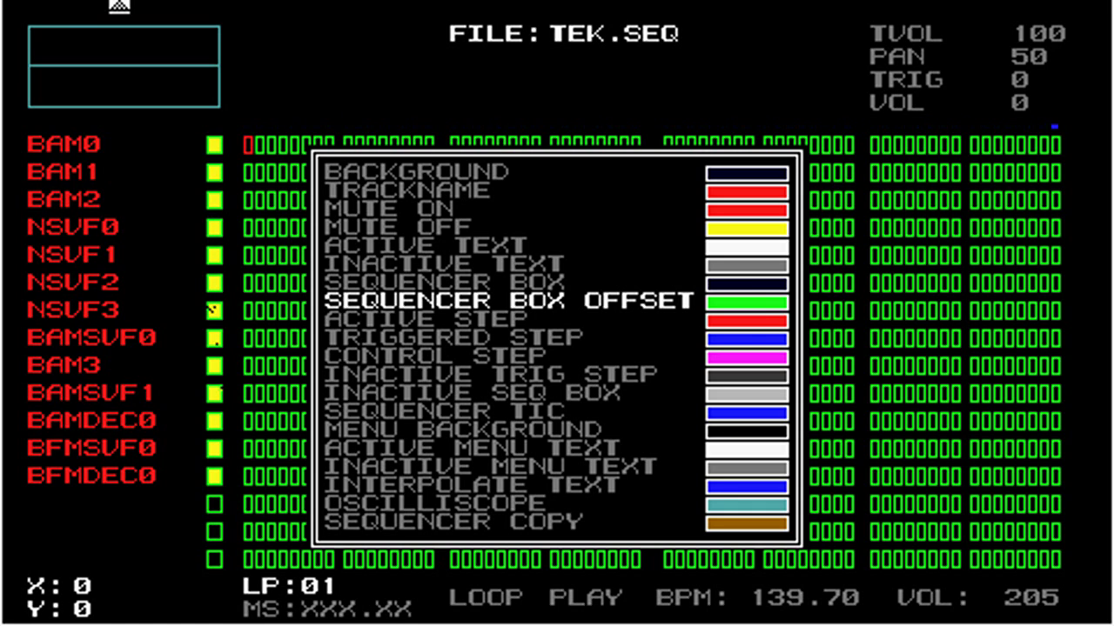
Answer Y to 'REALLY SET COLORS?' to apply the near-black navy scheme.
key(Escape)
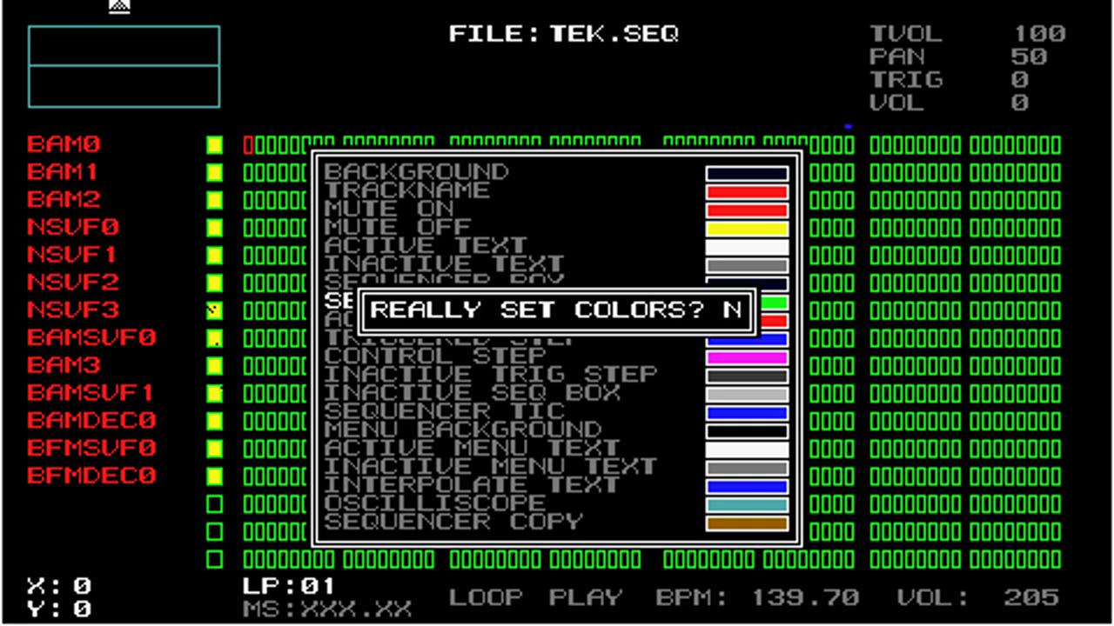
key(y)
key(Return)
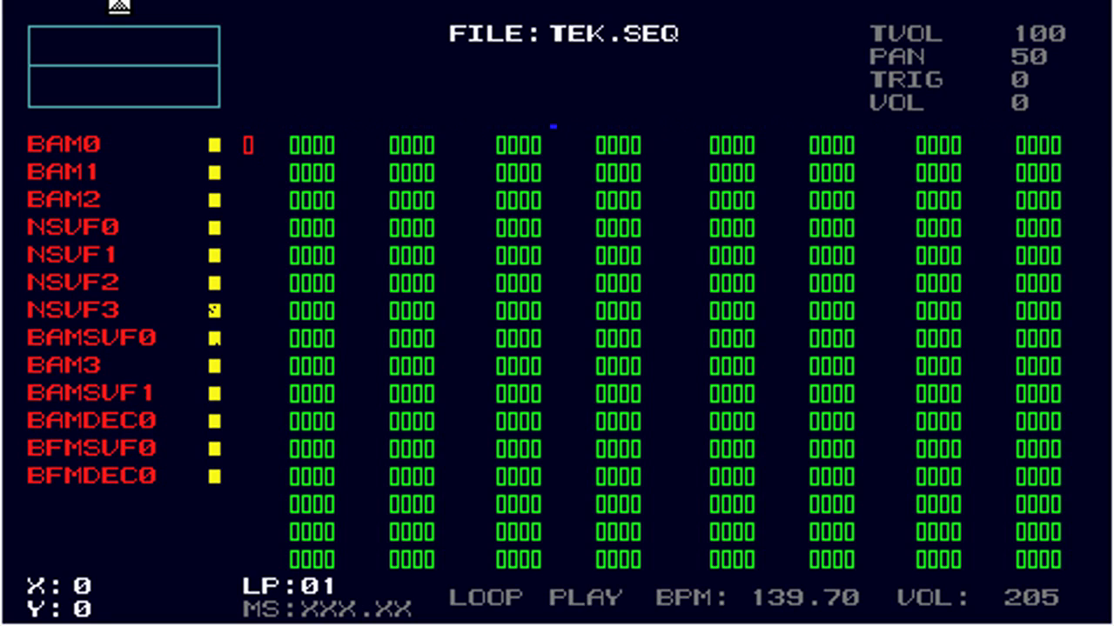
Choose DEFAULT COLORS under SYSTEM > DISPLAY to reset the grid's colours.
key(Escape)
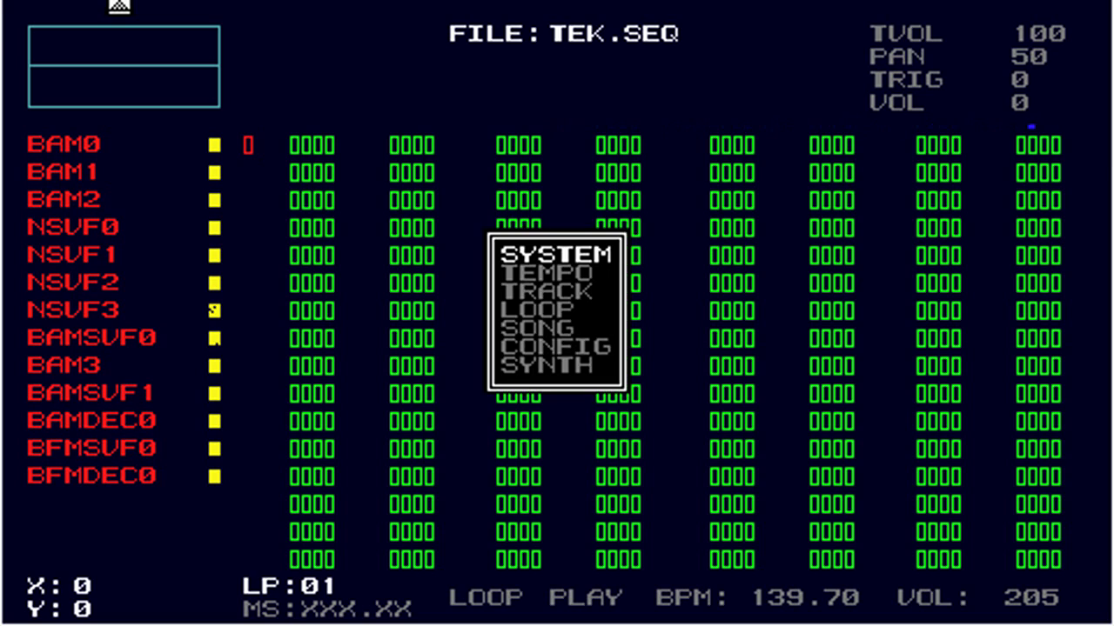
key(Return)
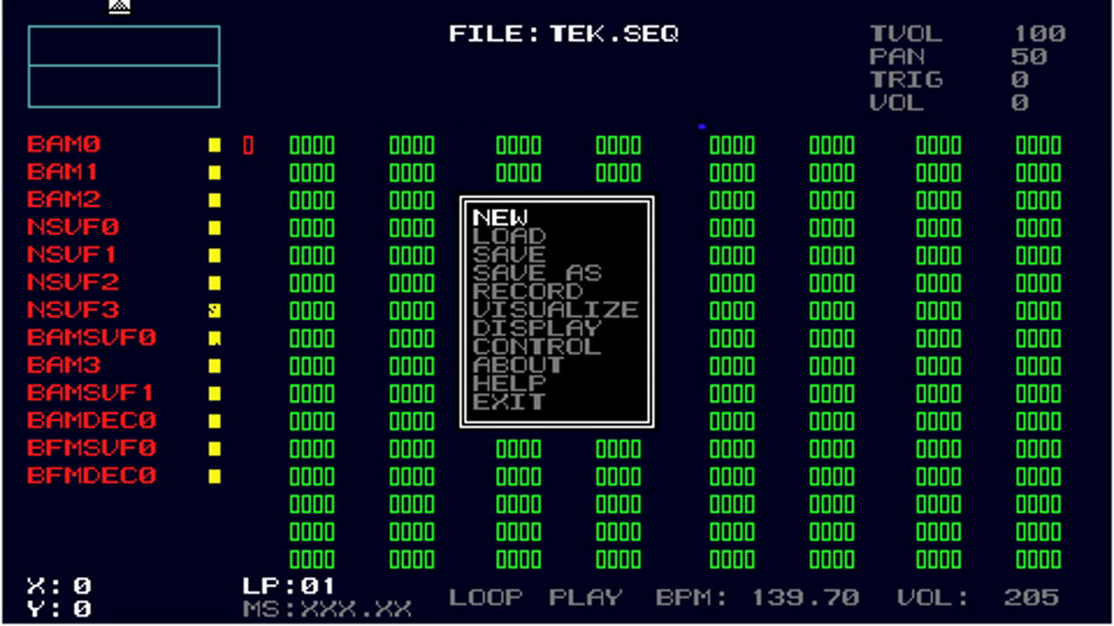
key(Down)
key(Down)
key(Down)
key(Down)
key(Down)
key(Down)
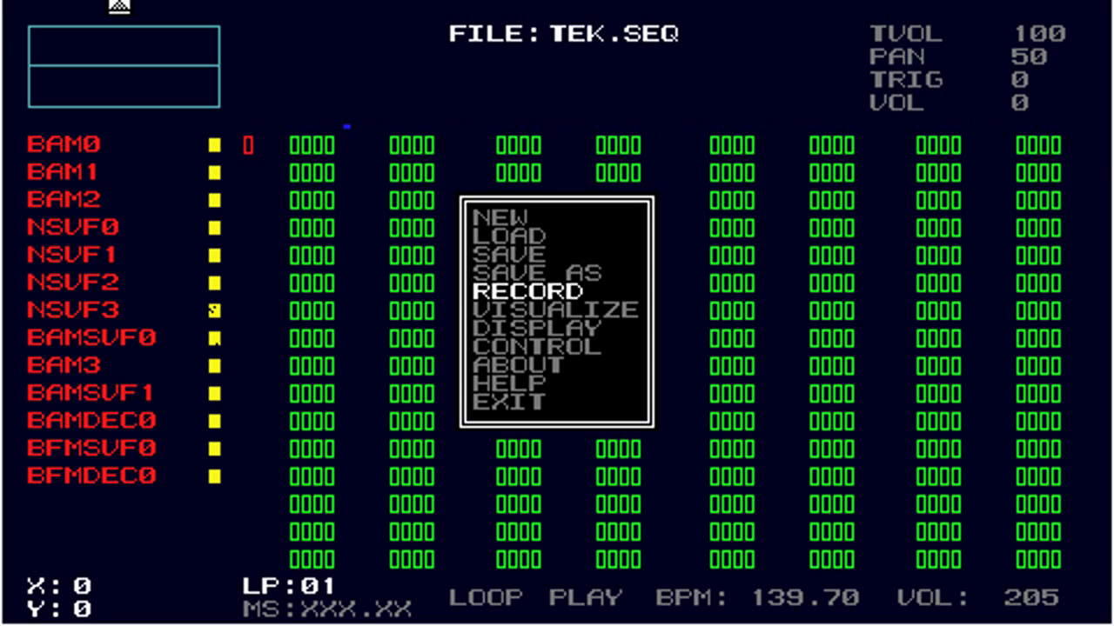
key(Return)
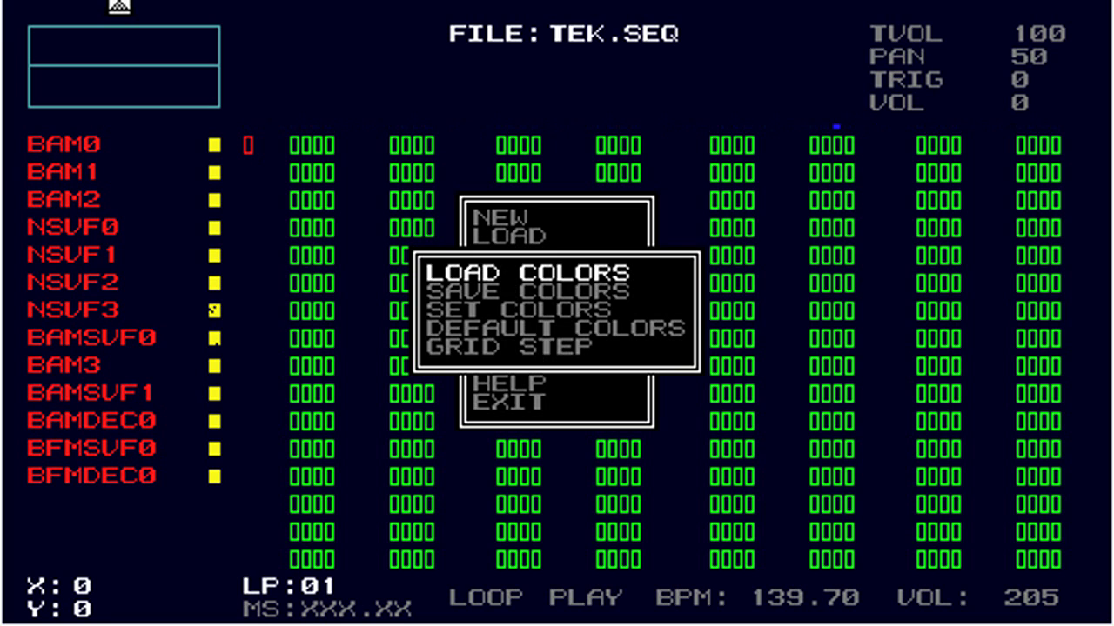
key(Up)
key(Up)
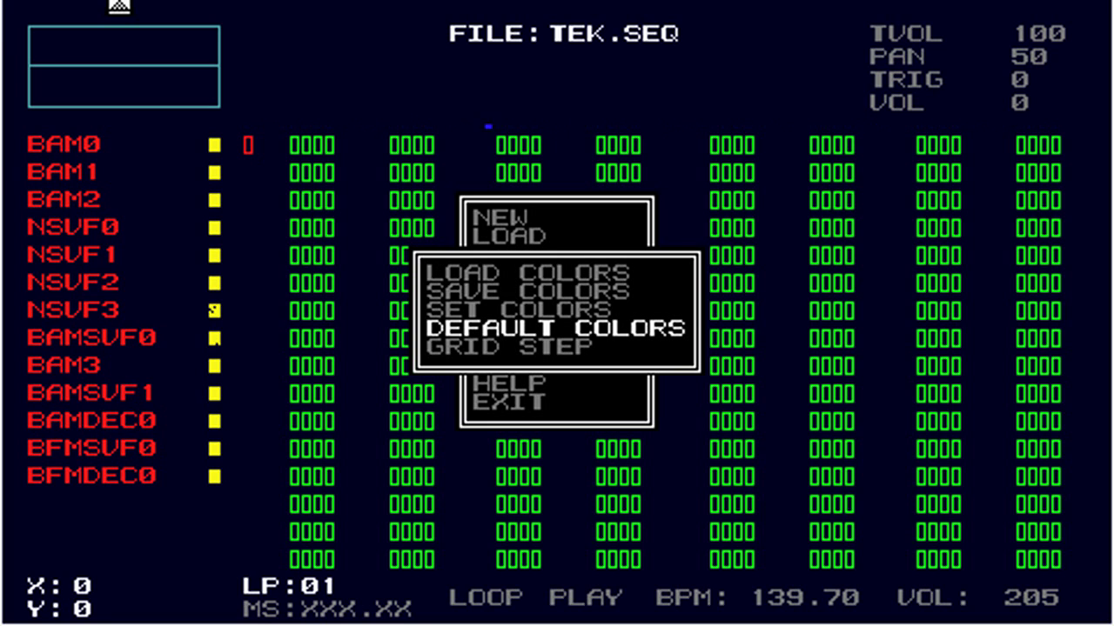
key(Return)
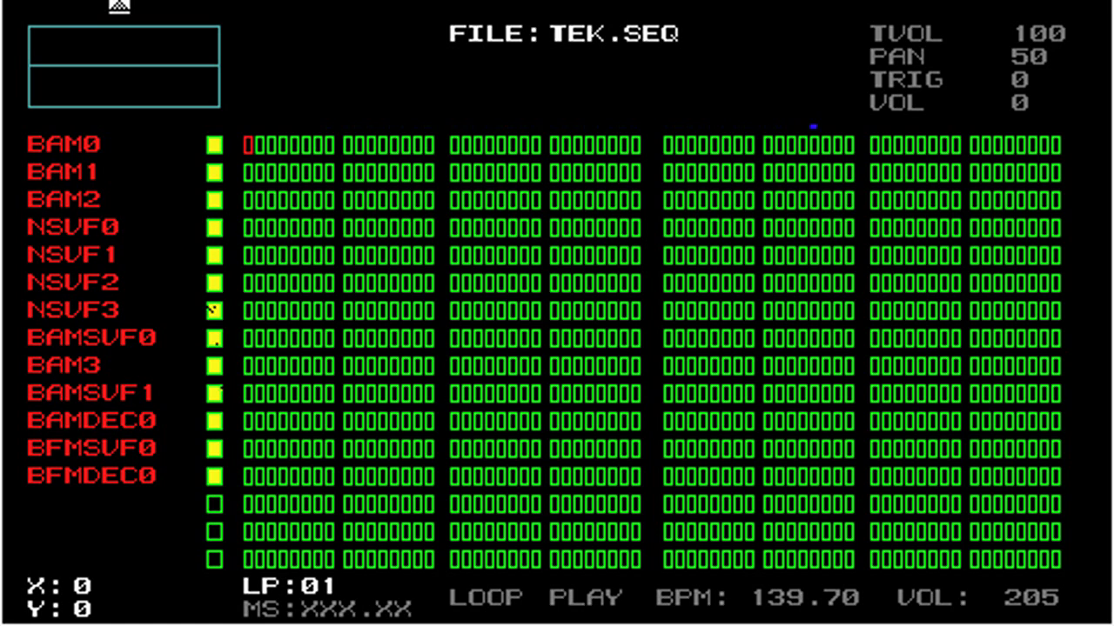
Open the SET COLORS list from SYSTEM > DISPLAY.
key(Escape)
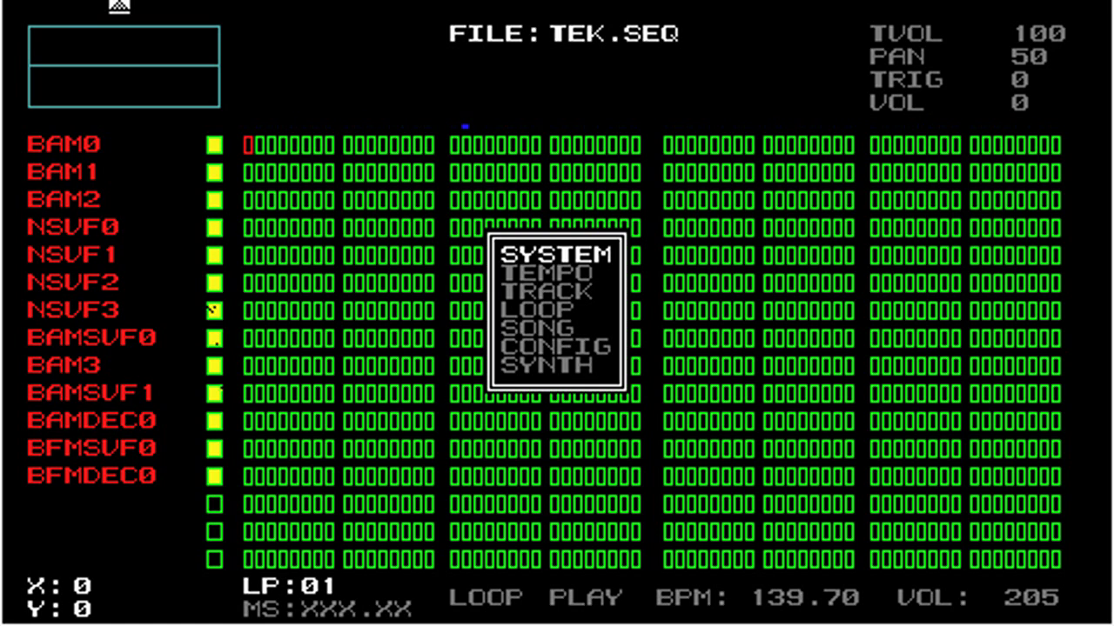
key(Return)
key(Down)
key(Down)
key(Down)
key(Down)
key(Down)
key(Down)
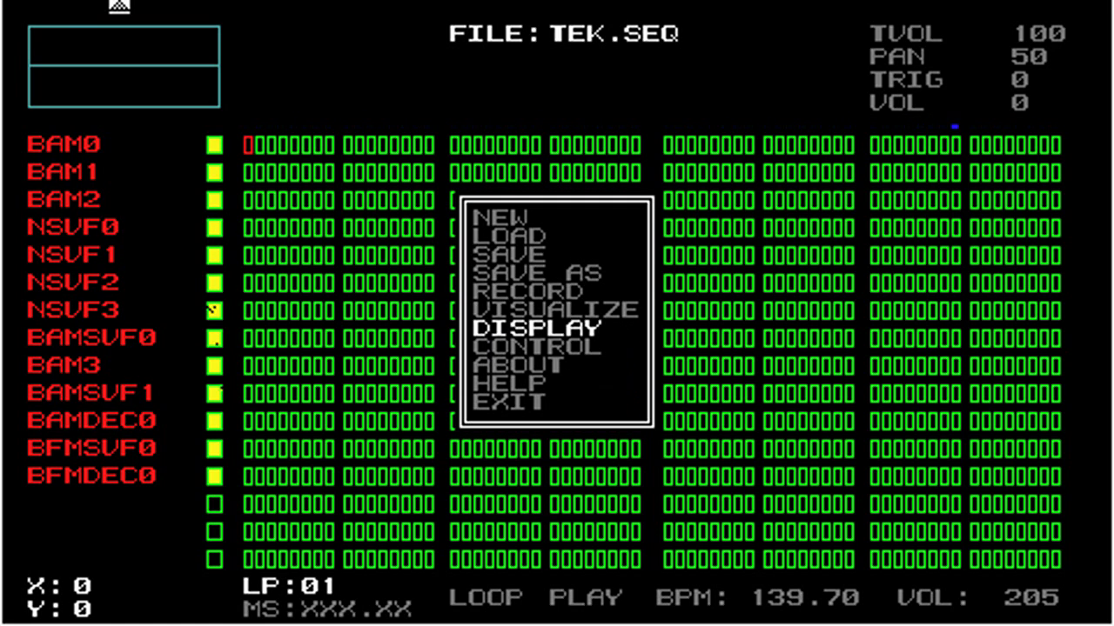
key(Return)
key(Down)
key(Down)
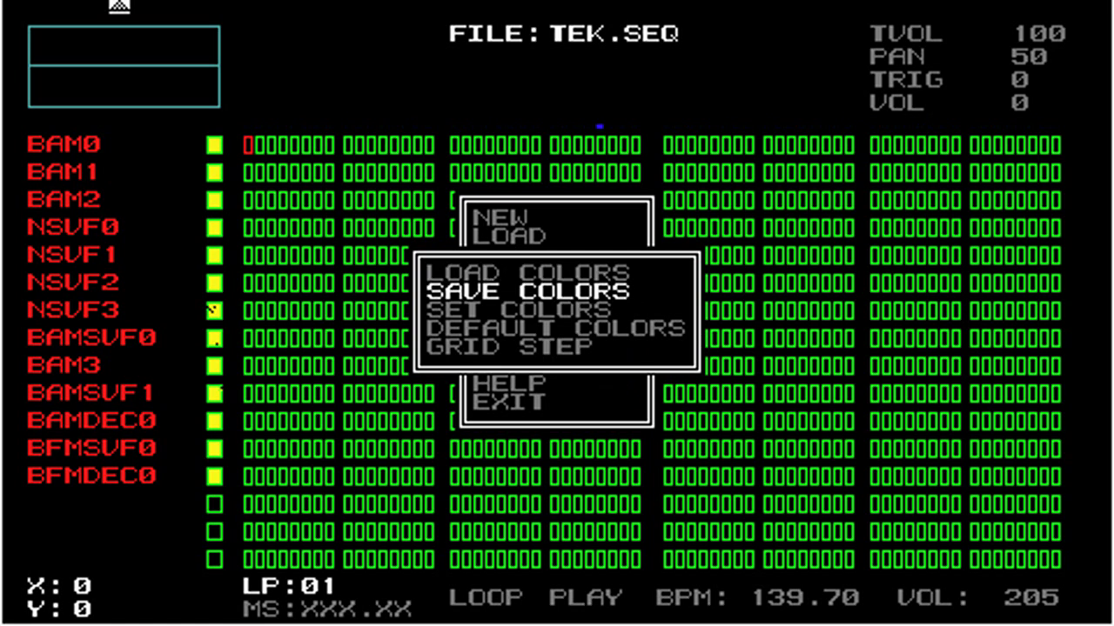
key(Return)
Set SEQUENCER BOX OFFSET to yellow and confirm 'REALLY SET COLORS?' with Y.
key(Down)
key(Down)
key(Down)
key(Down)
key(Down)
key(Down)
key(Down)
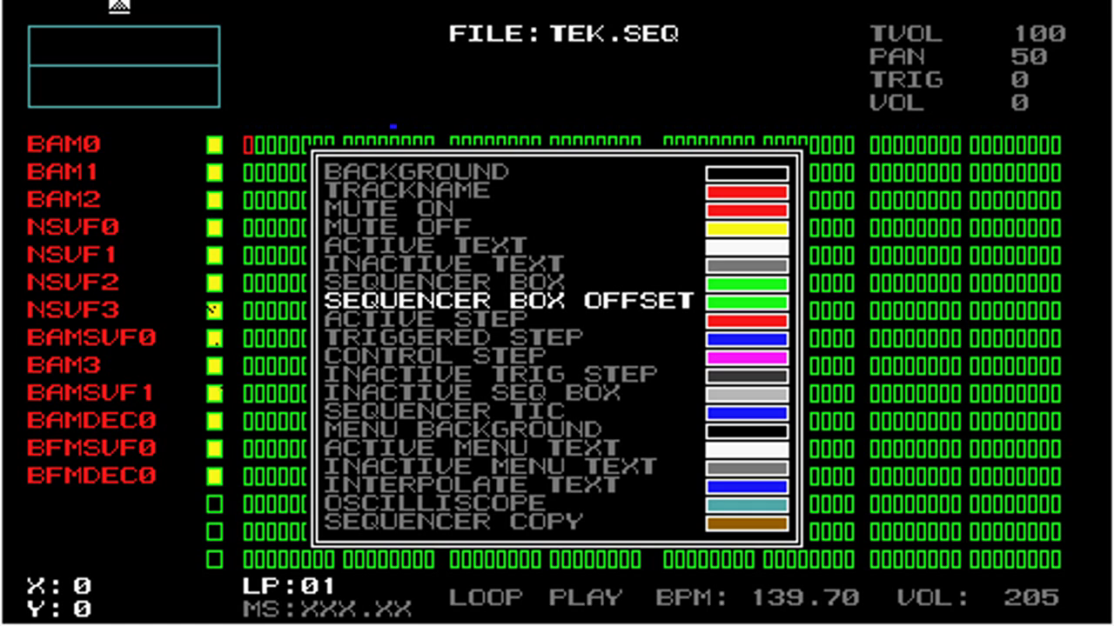
key(Right)
key(Right)
key(Right)
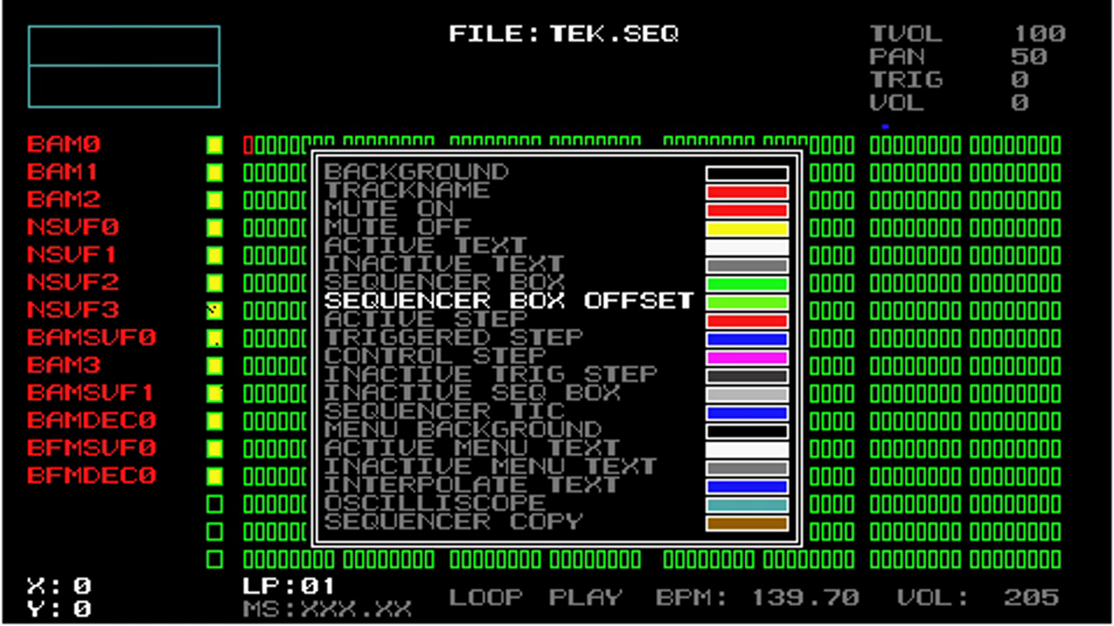
key(Right)
key(Right)
key(Right)
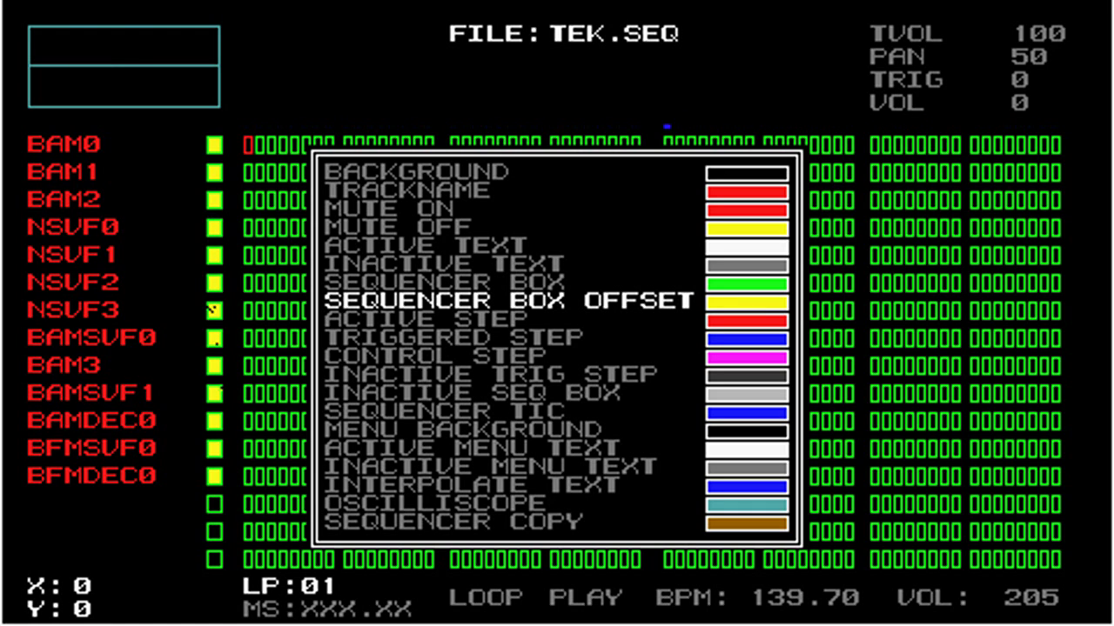
key(Escape)
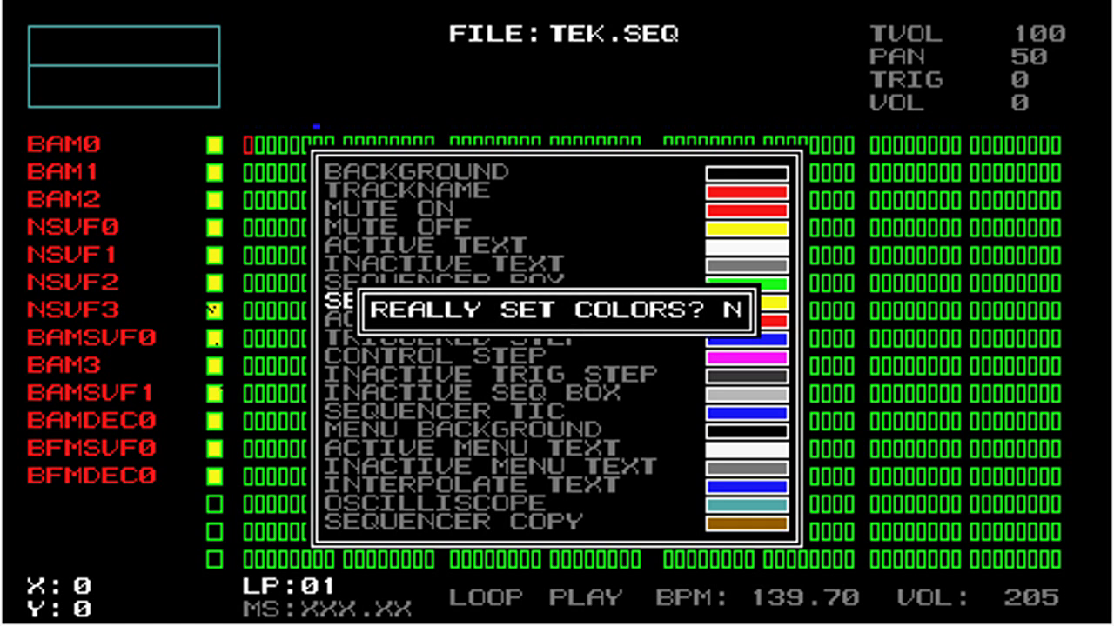
key(y)
key(Return)
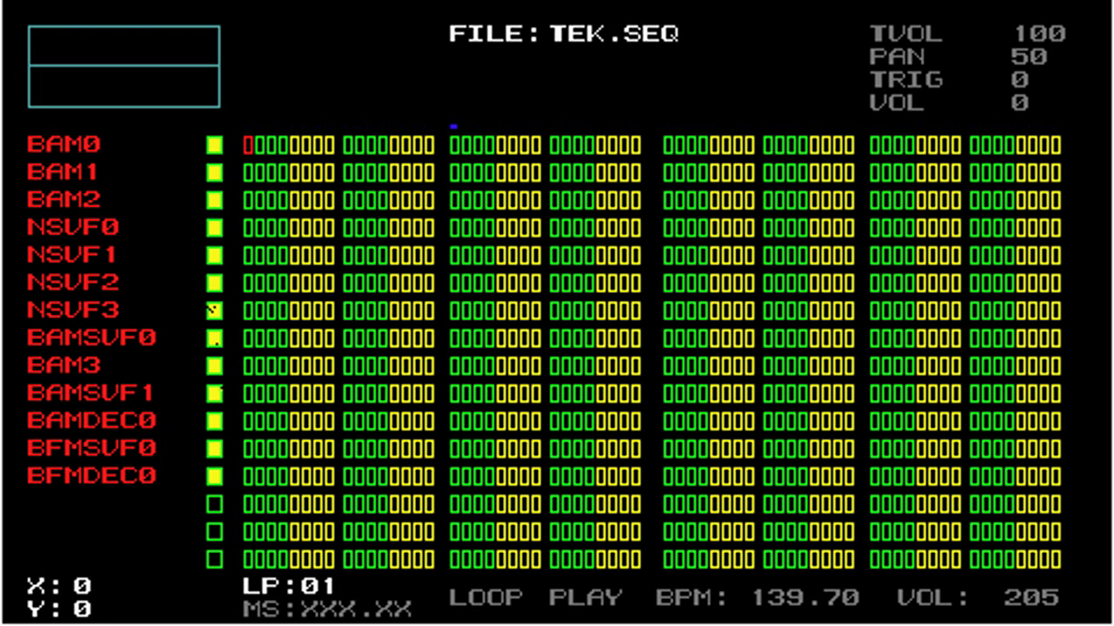
Move the step cursor along track BAM0 so X reads step 4.
key(Right)
key(Right)
key(Left)
key(Right)
key(Right)
key(Right)
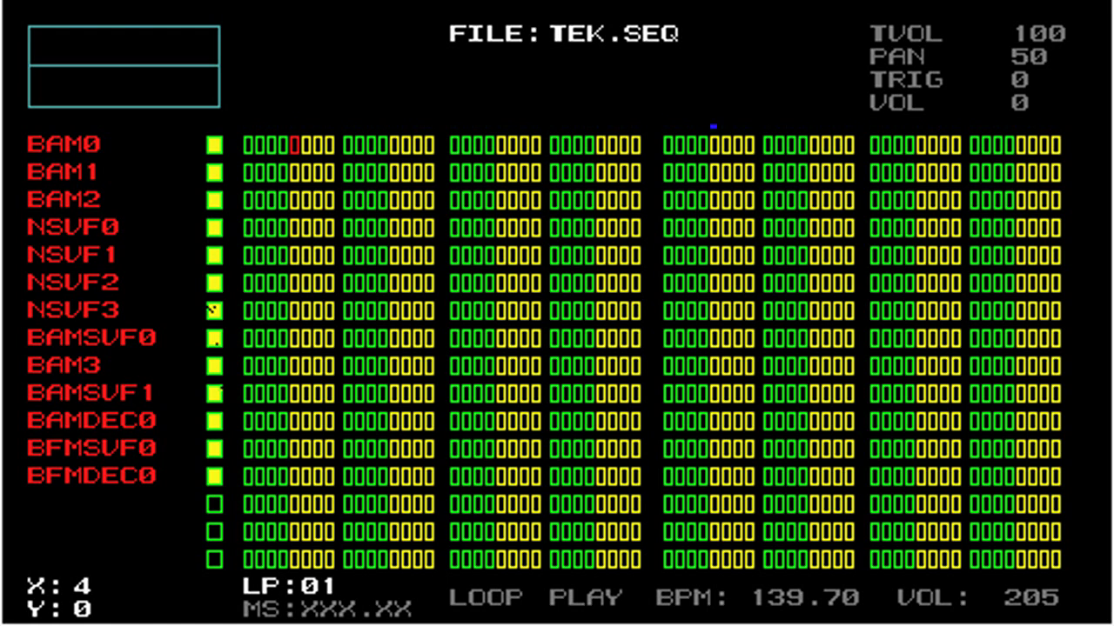
Raise GRID STEPS from 4 to 6 under SYSTEM > DISPLAY and check the six-step grouping.
key(Escape)
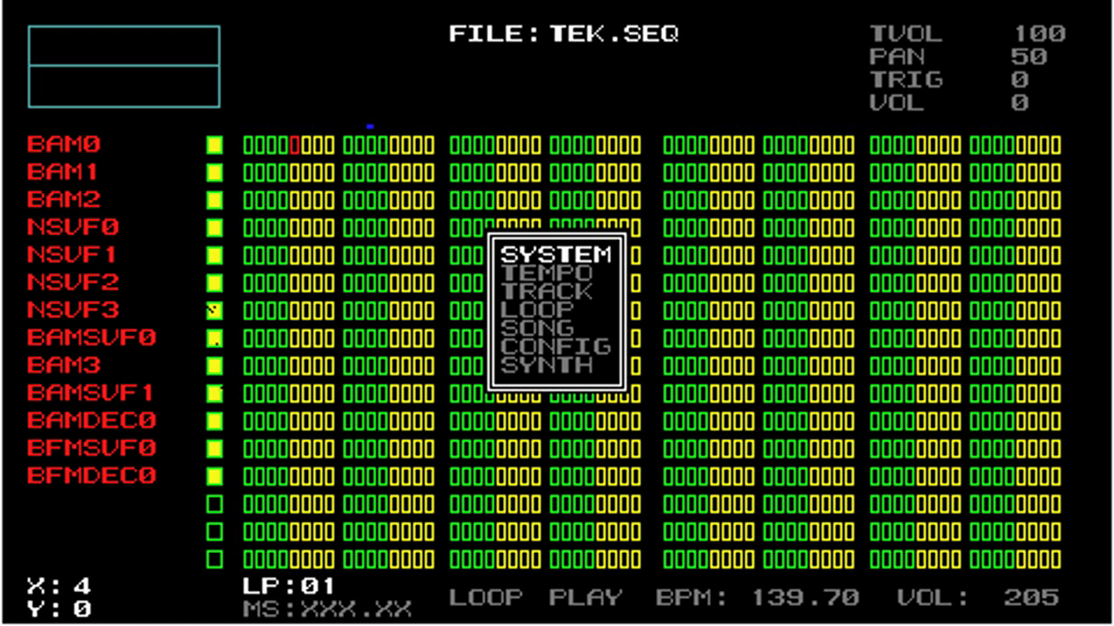
key(Return)
key(Down)
key(Down)
key(Down)
key(Down)
key(Down)
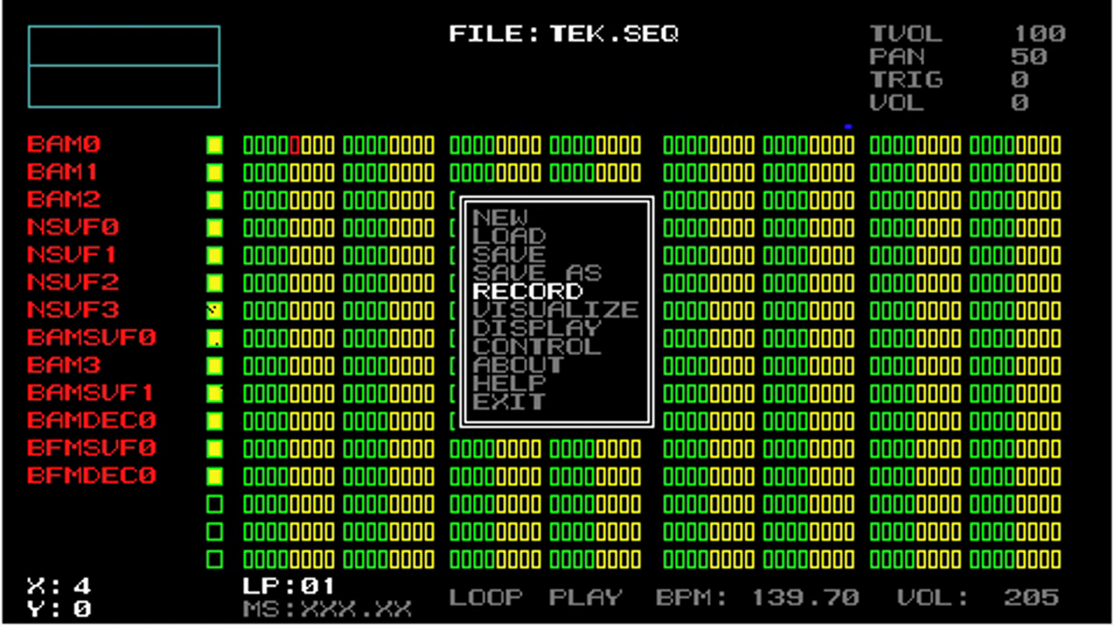
key(Down)
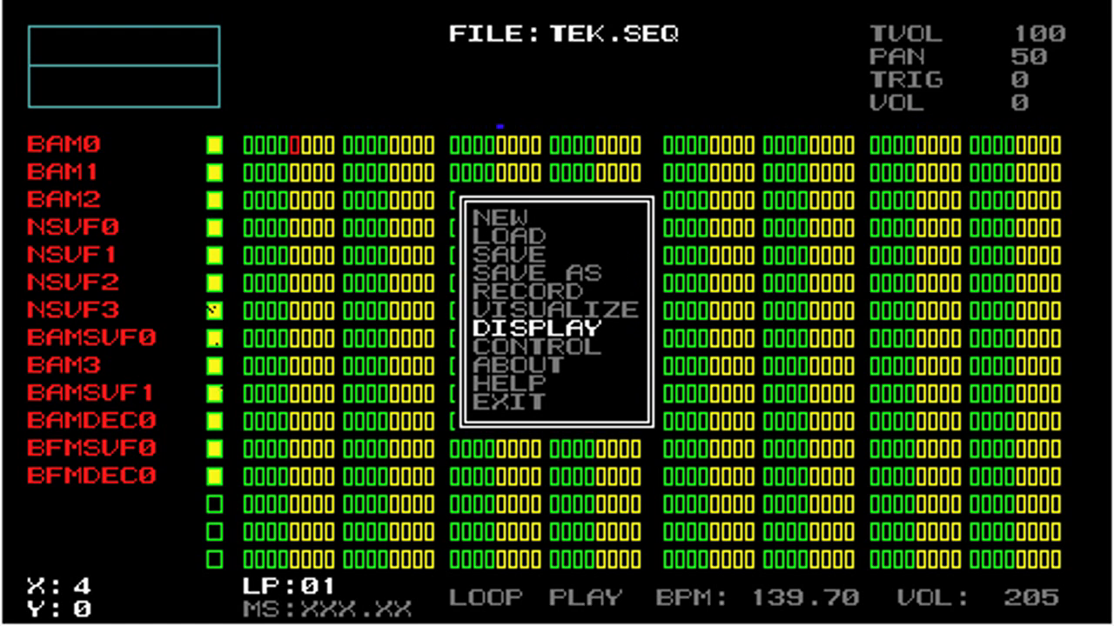
key(Return)
key(Up)
key(Return)
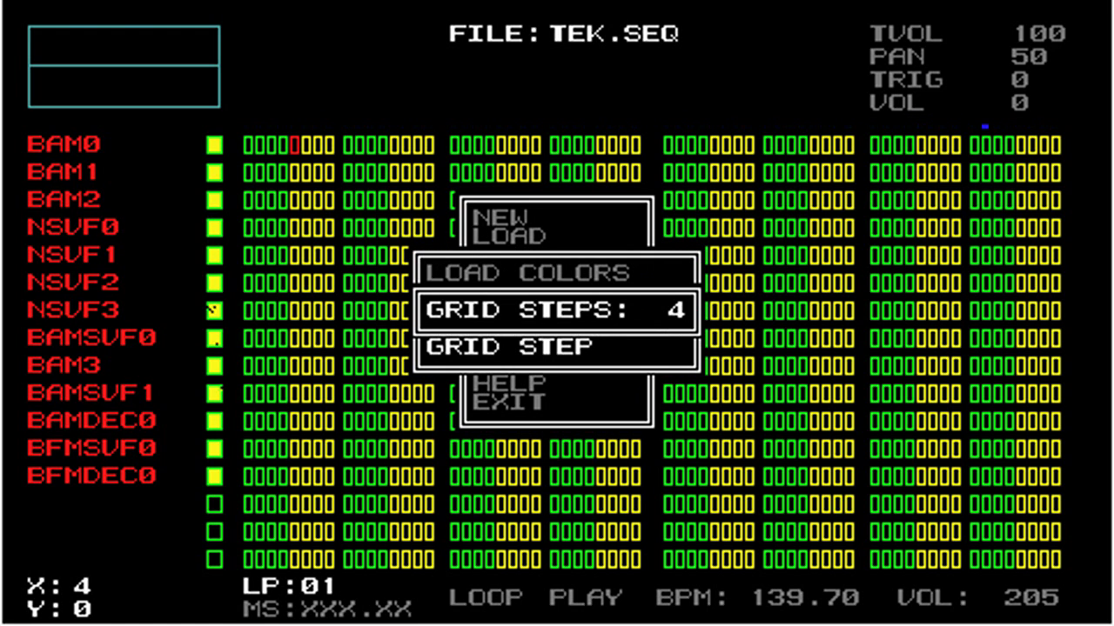
key(Right)
key(Right)
key(Return)
key(Left)
key(Left)
key(Left)
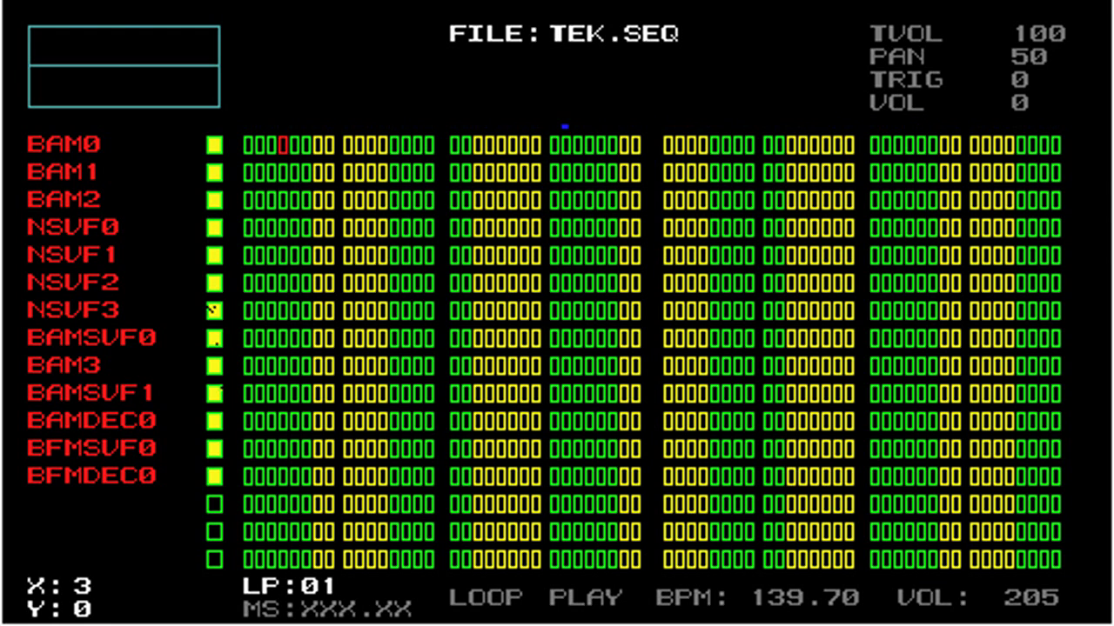
key(Right)
key(Right)
key(Right)
key(Right)
key(Right)
key(Right)
key(Right)
key(Right)
key(Right)
key(Right)
key(Right)
key(Right)
key(Right)
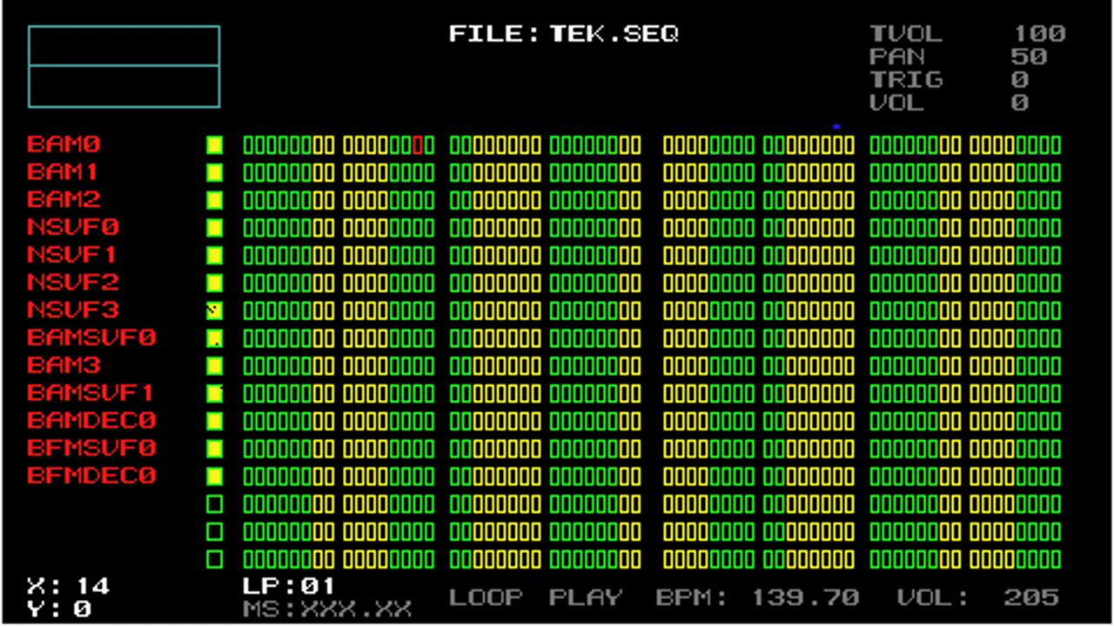
Choose DEFAULT COLORS under SYSTEM > DISPLAY so every step cell returns to green.
key(Escape)
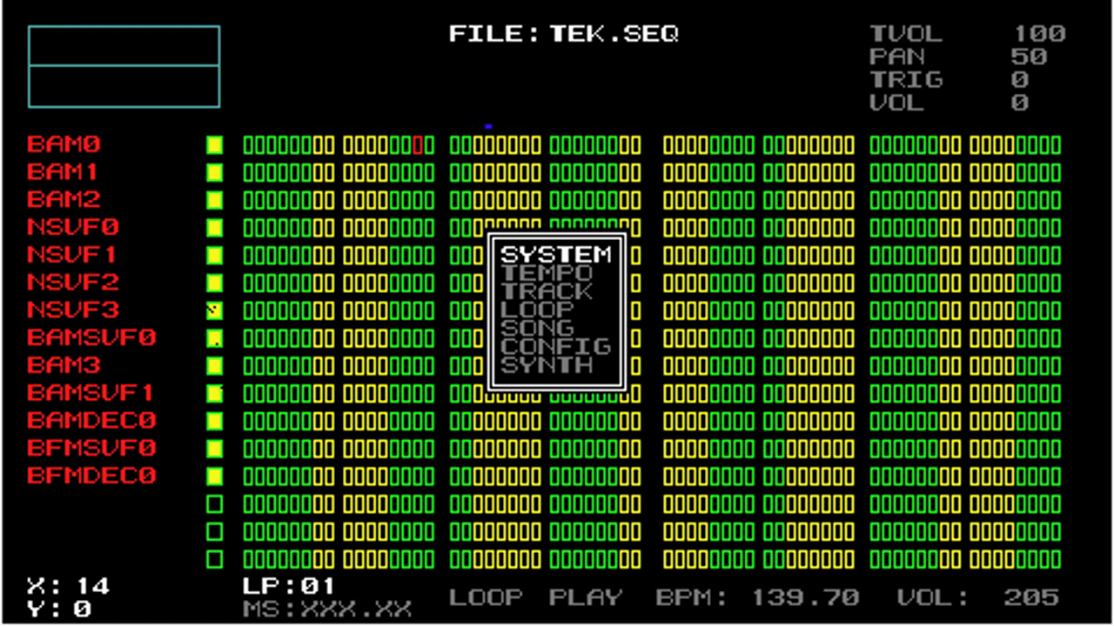
key(Escape)
key(Down)
key(Down)
key(Down)
key(Down)
key(Down)
key(Down)
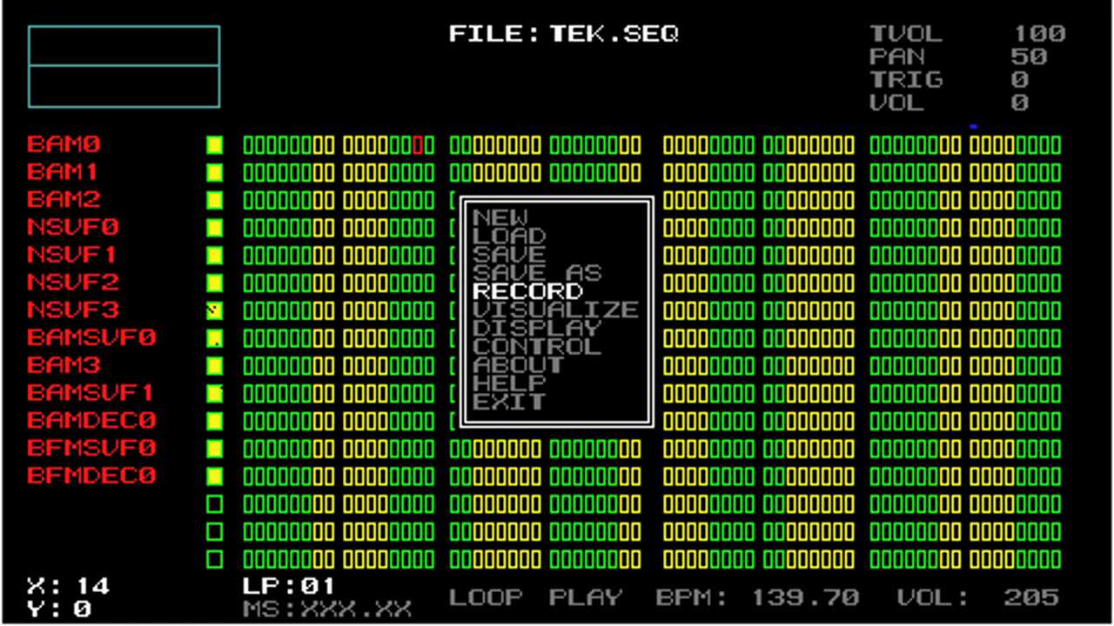
key(Return)
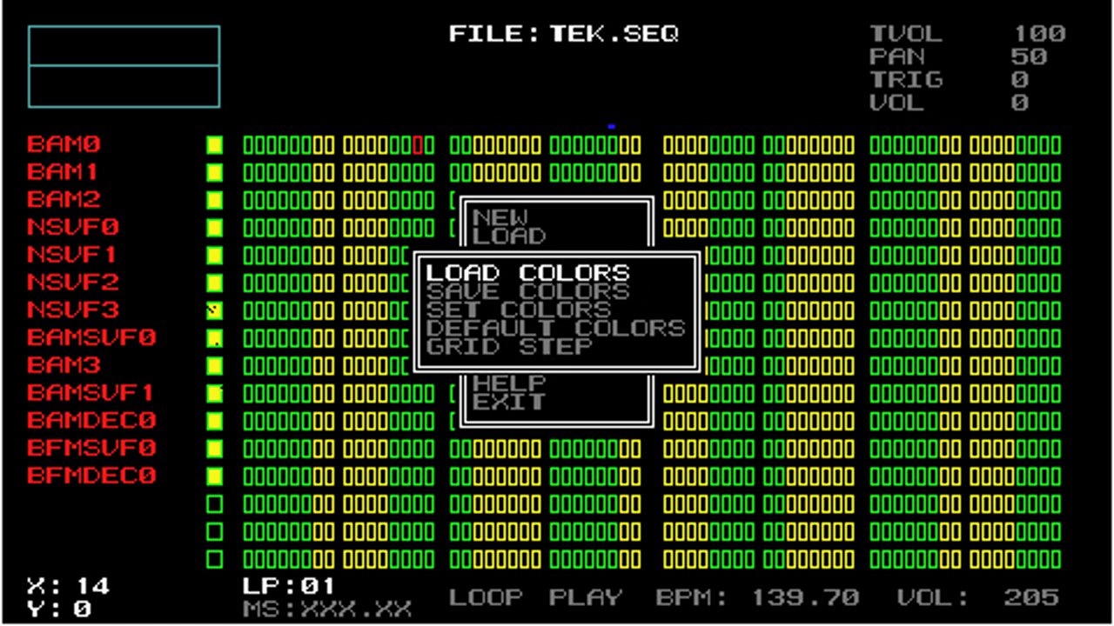
key(Down)
key(Down)
key(Down)
key(Return)
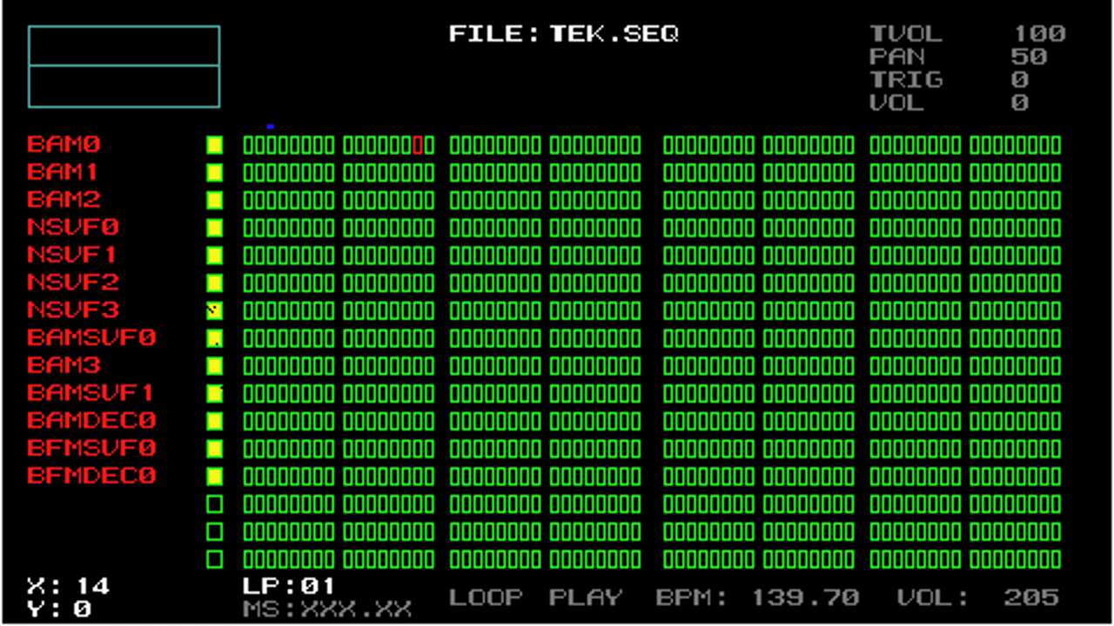